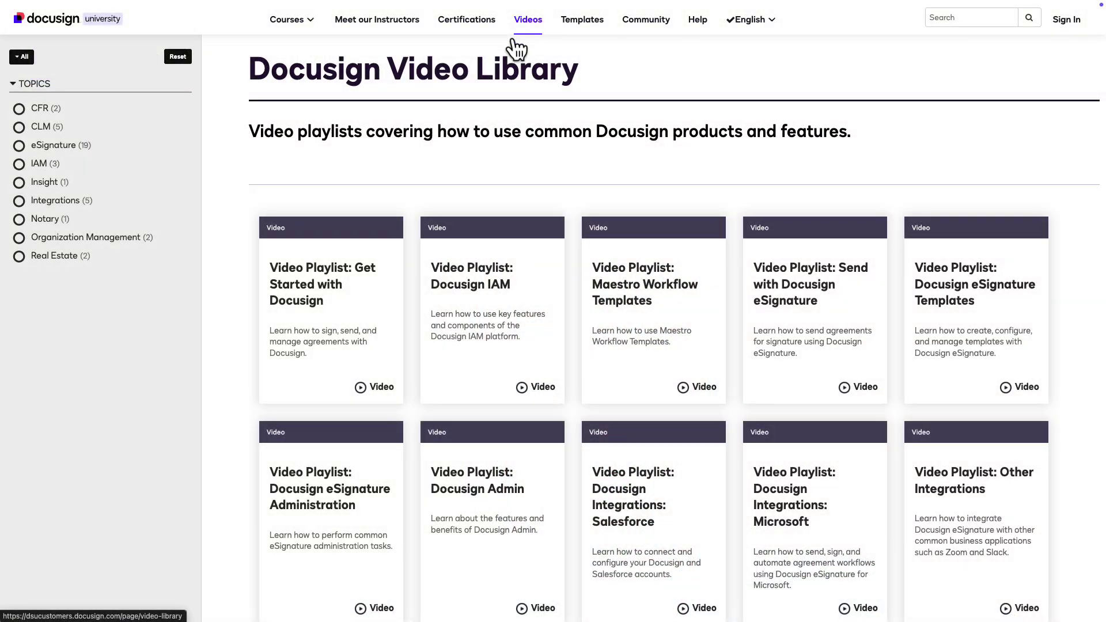
Filter the Docusign University videos to the Notary topic and open the Docusign Notary playlist.
click(45, 224)
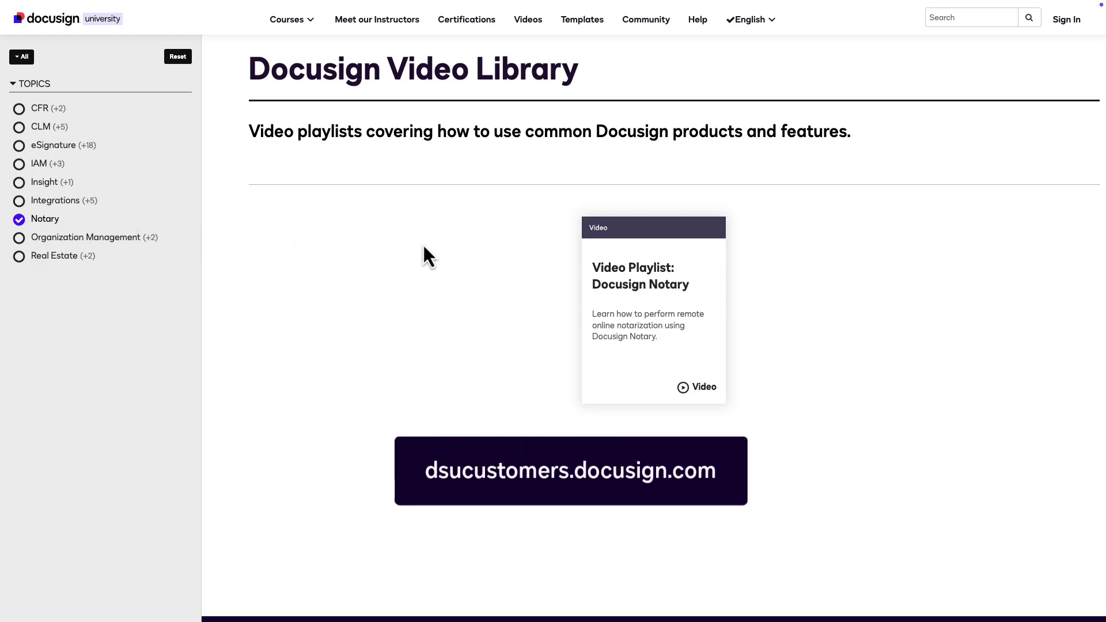
click(657, 259)
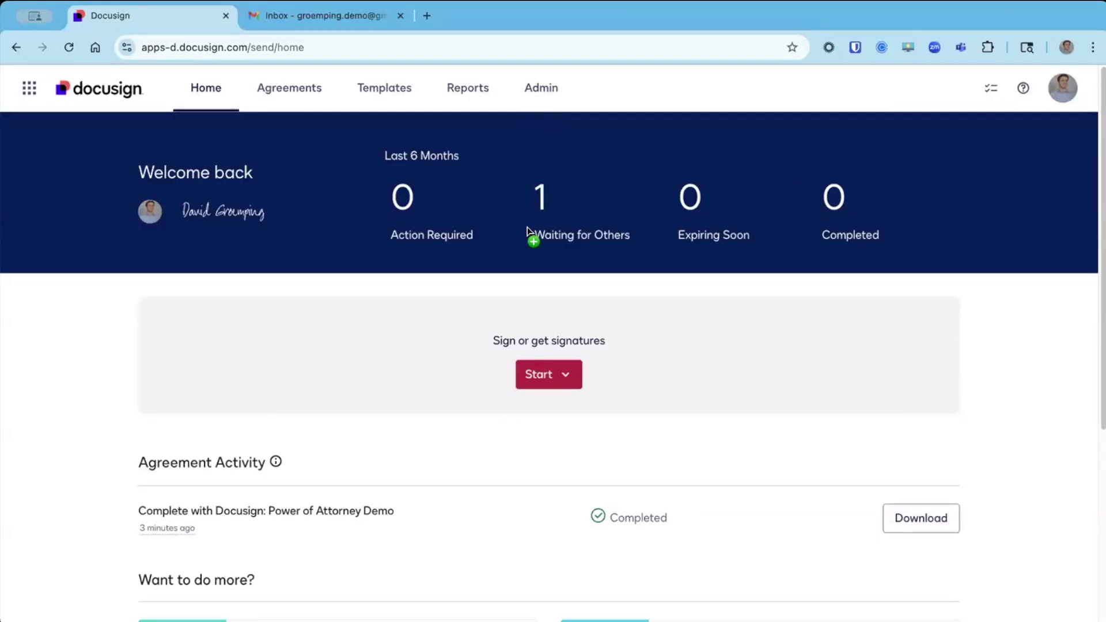
Drag Power of Attorney Demo.docx onto the home page to start a new envelope.
drag(451, 264, 547, 347)
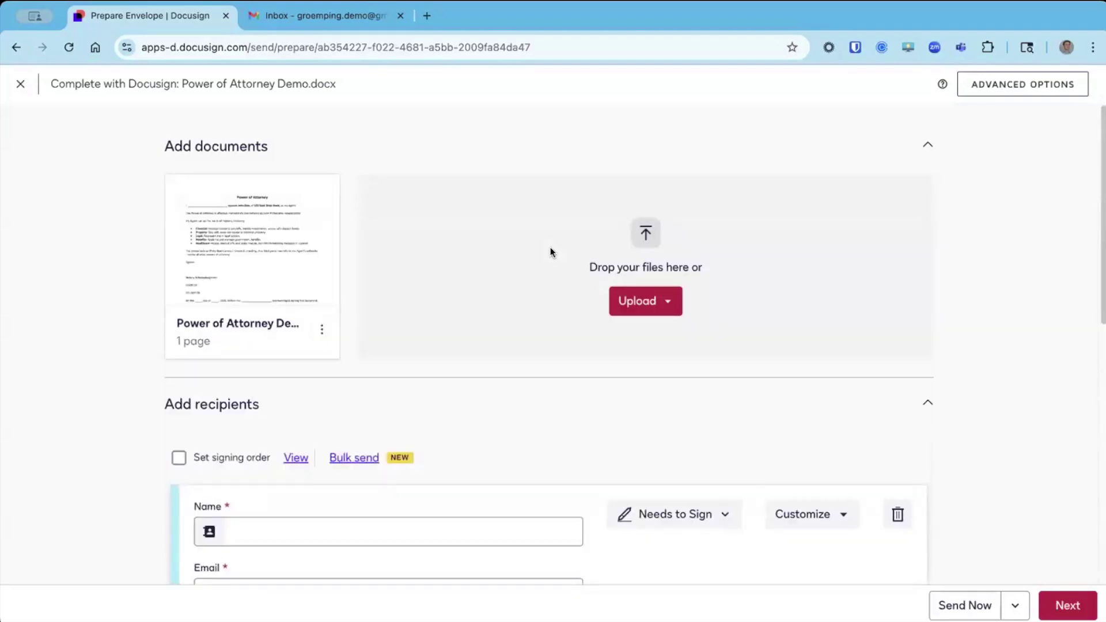
mouse_move(268, 240)
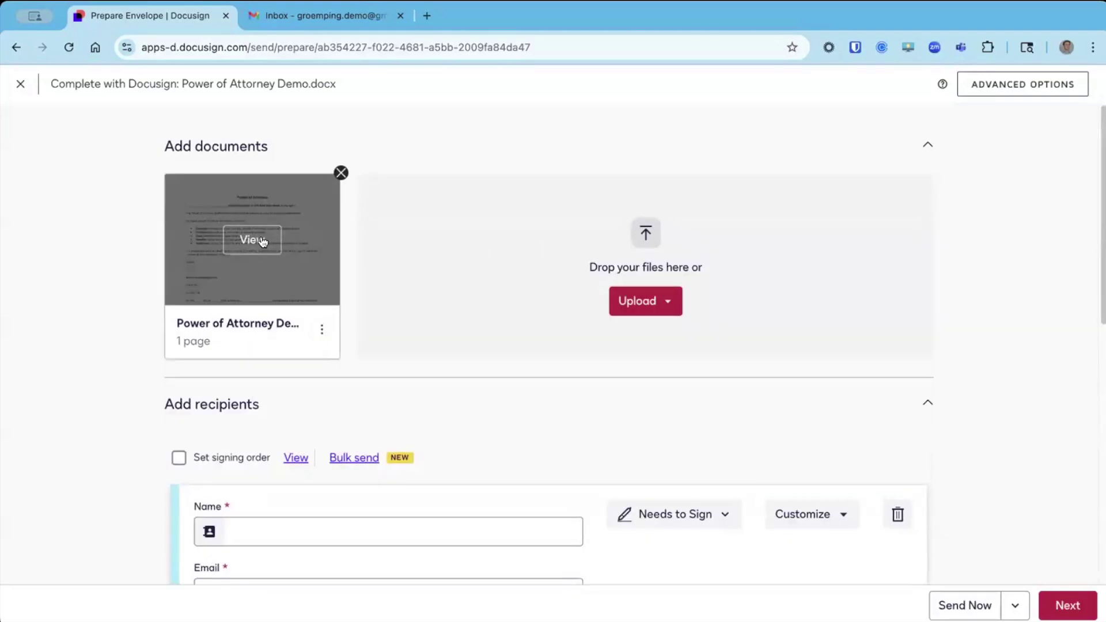
scroll(104, 309, down, 3)
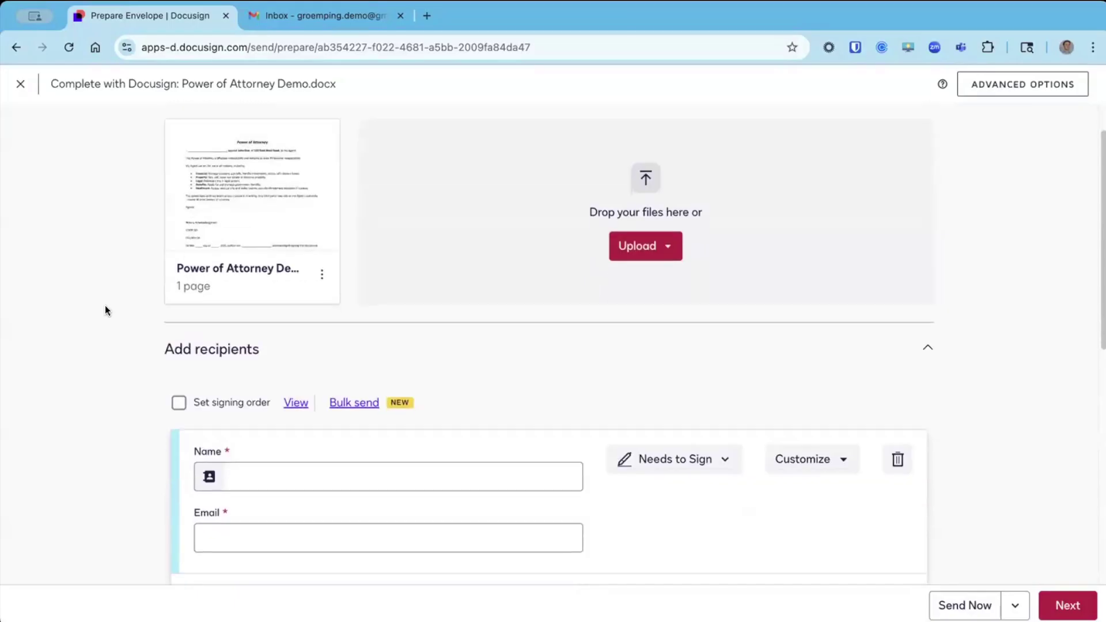
scroll(105, 310, down, 2)
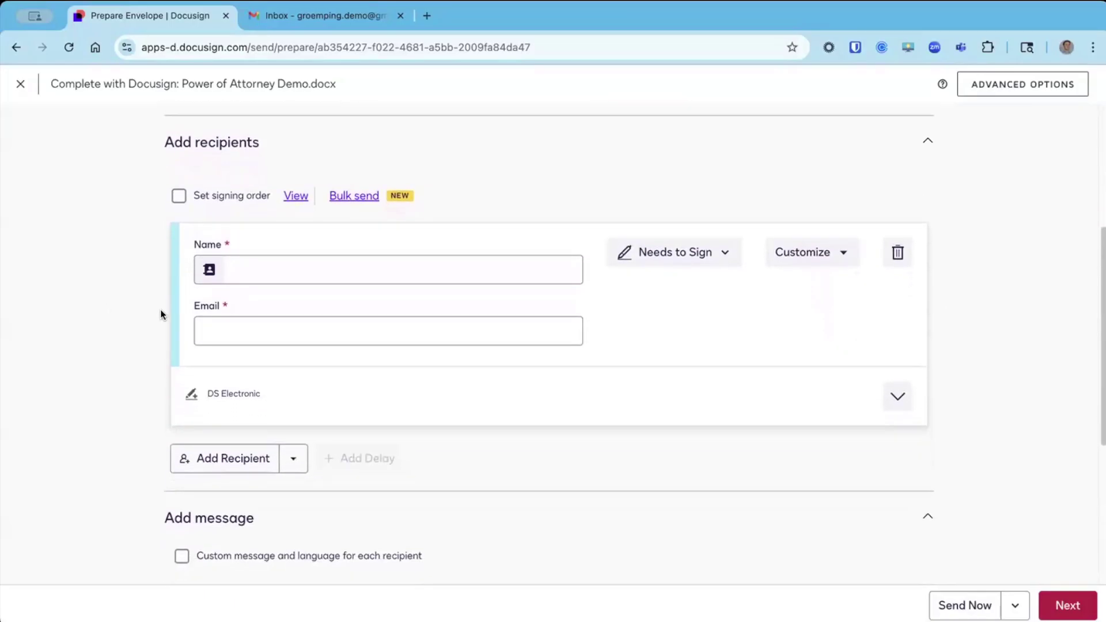
click(308, 273)
click(127, 278)
Add a notary group to the envelope with Notary Type set to Notary On-Demand.
click(294, 460)
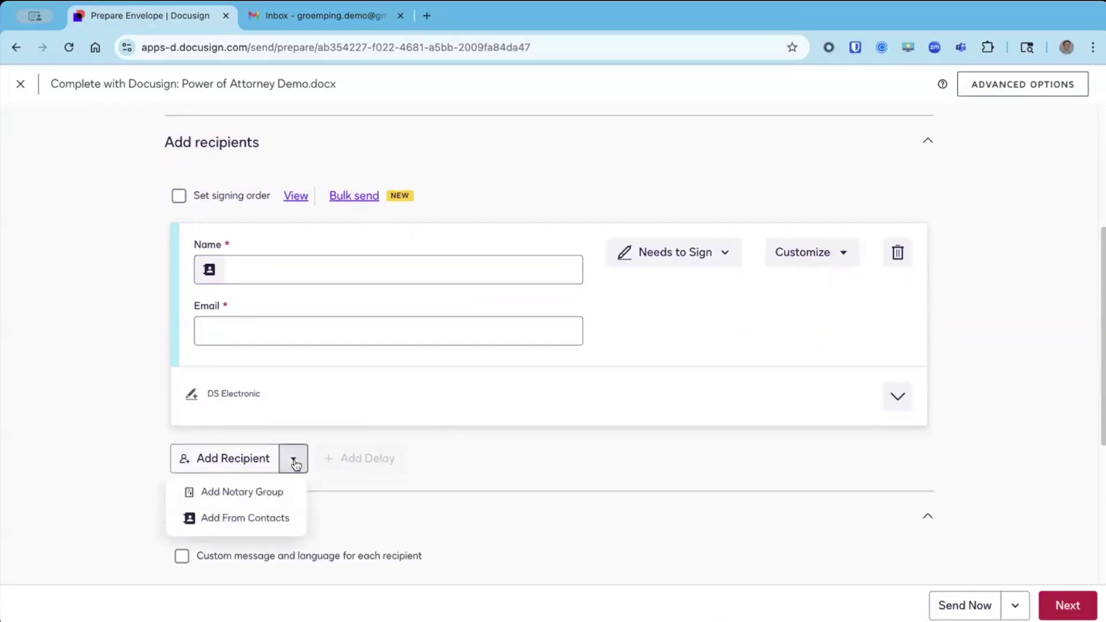
click(270, 491)
scroll(274, 478, down, 1)
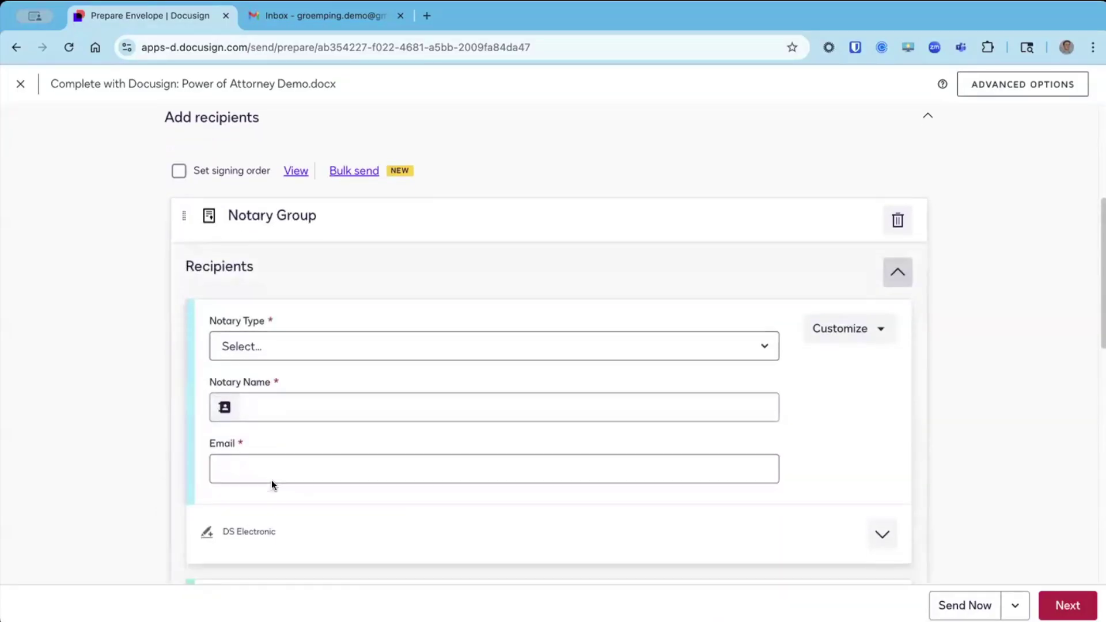
scroll(274, 477, down, 3)
scroll(274, 316, up, 1)
click(303, 265)
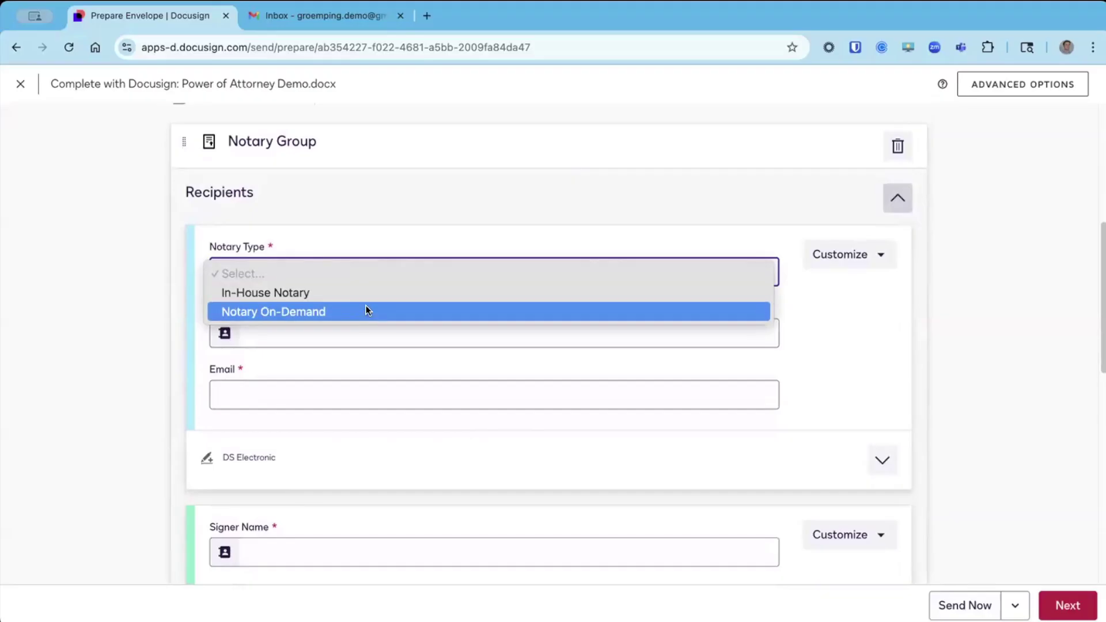
click(366, 310)
Enter the signer's name and pick the saved contact so the email fills in.
scroll(365, 305, down, 3)
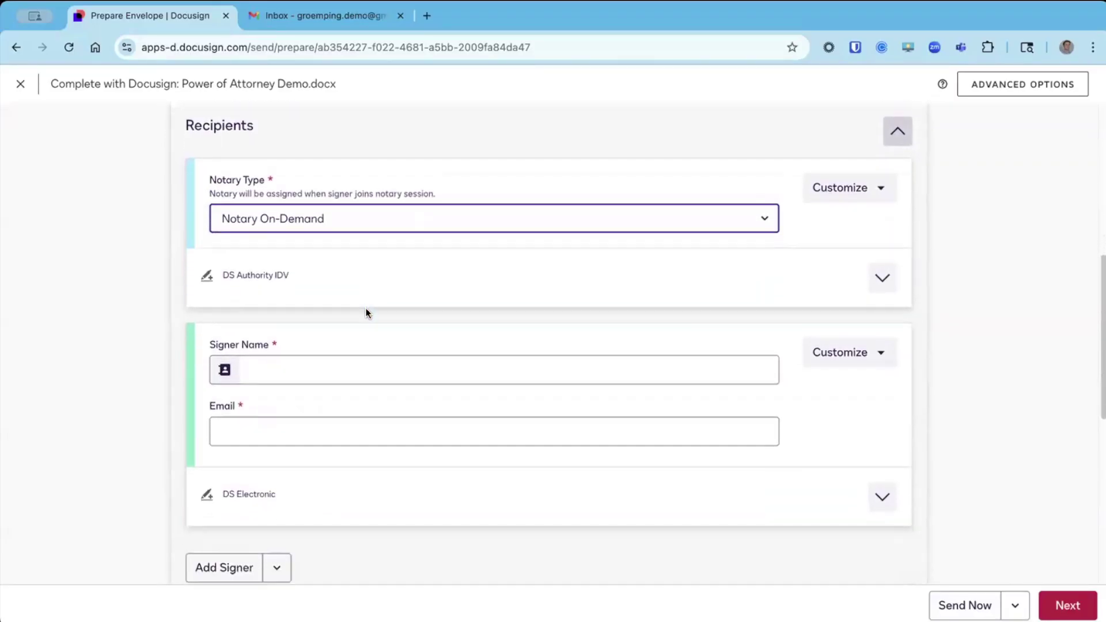
click(356, 319)
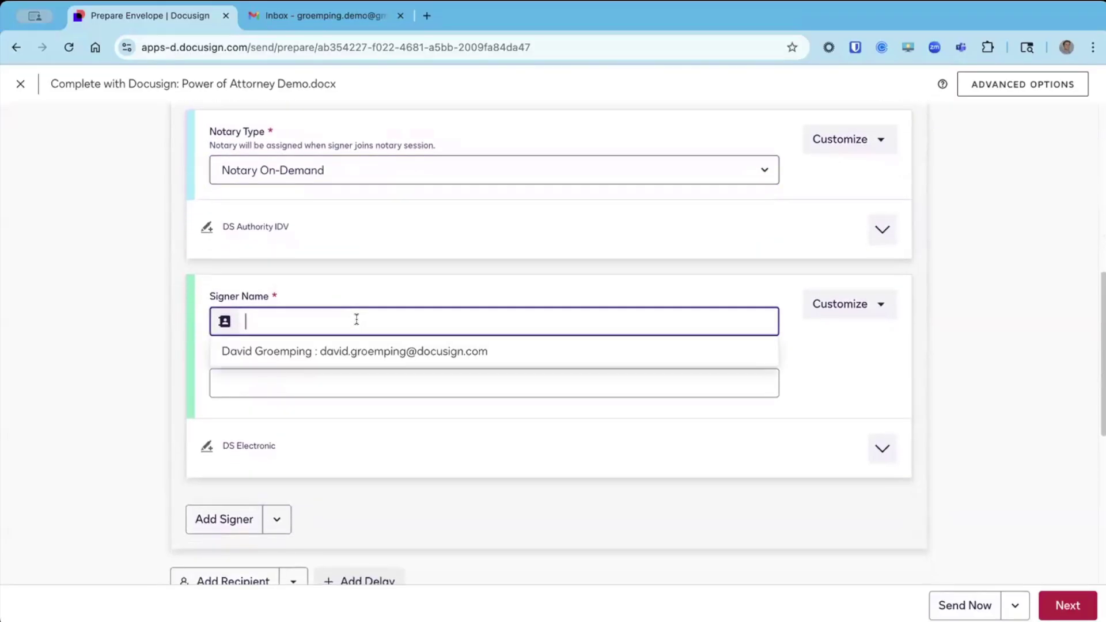
text(Solly Signer)
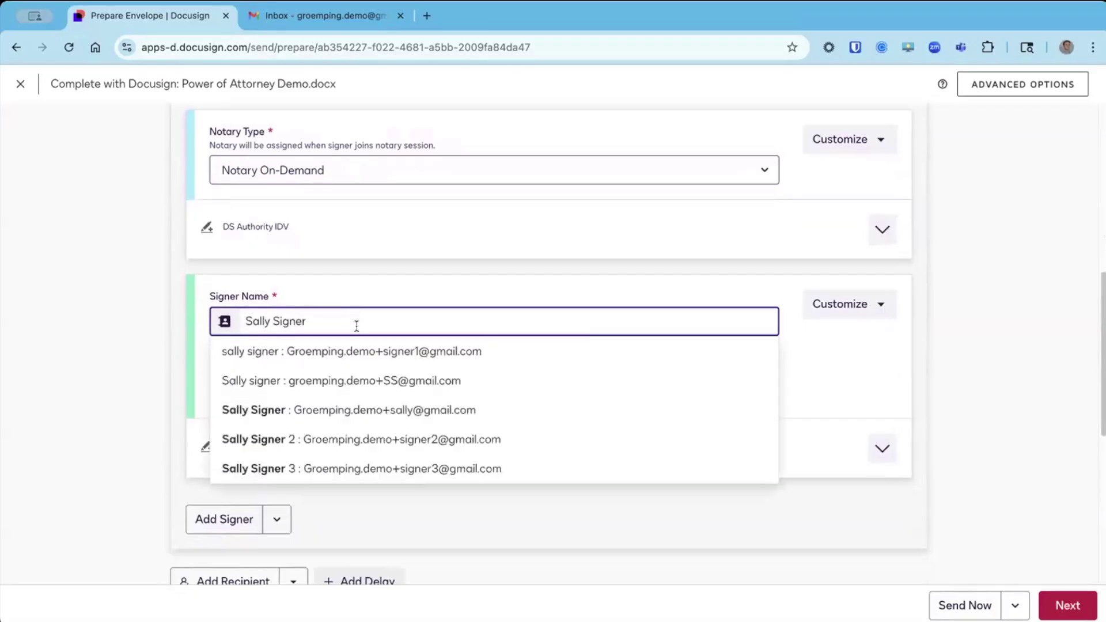
click(348, 408)
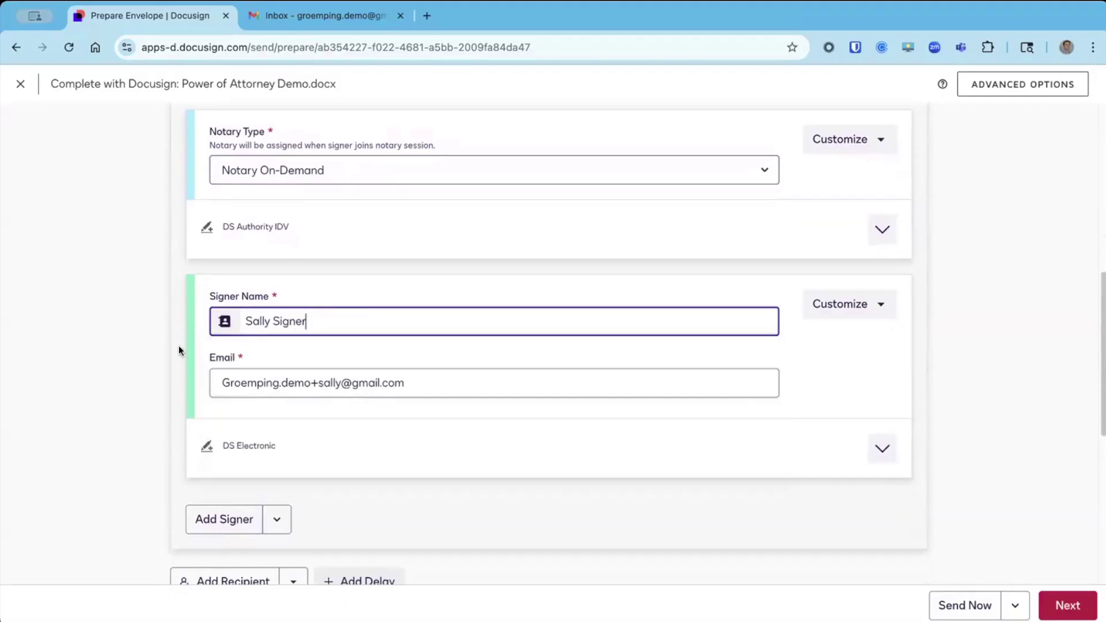
click(425, 383)
click(936, 373)
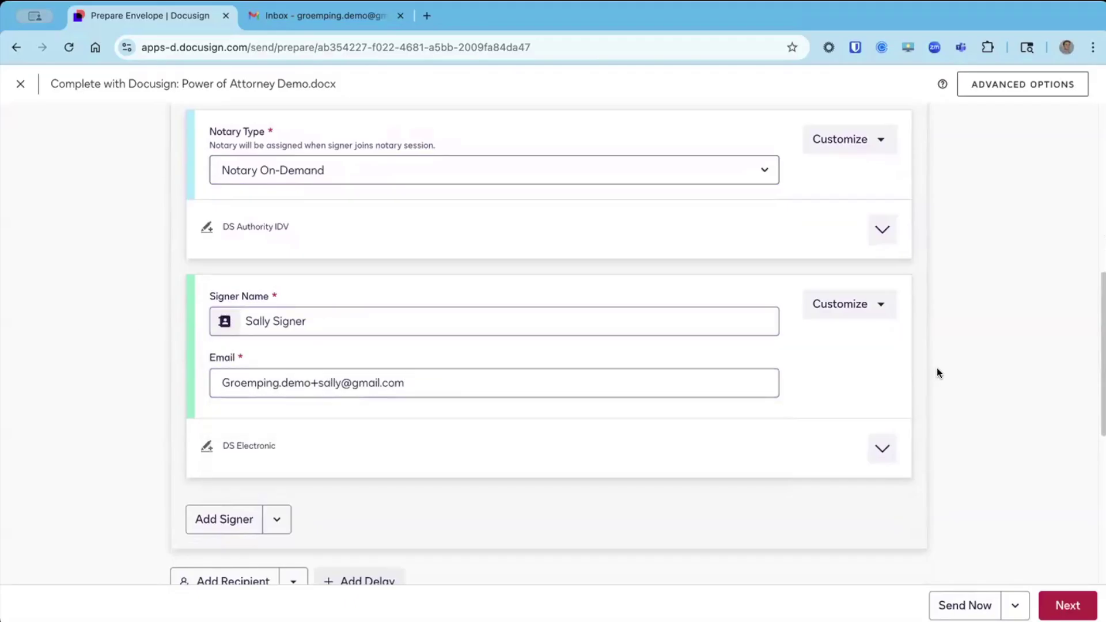
scroll(937, 369, up, 1)
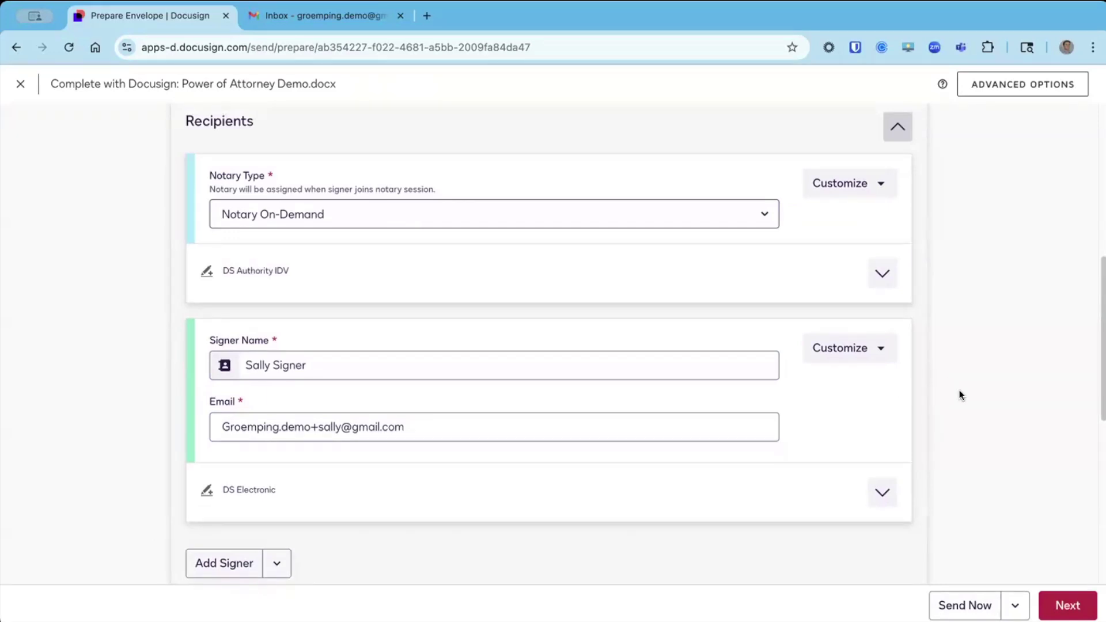
Turn on Set signing order and give the notary group routing order 3.
click(430, 360)
click(111, 384)
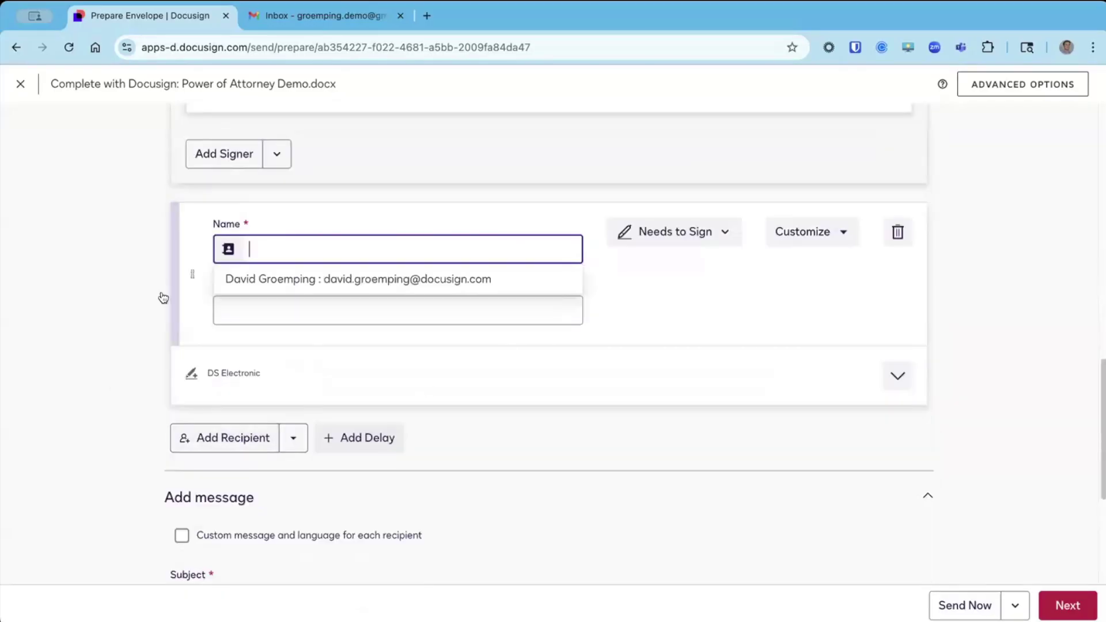
scroll(229, 169, up, 7)
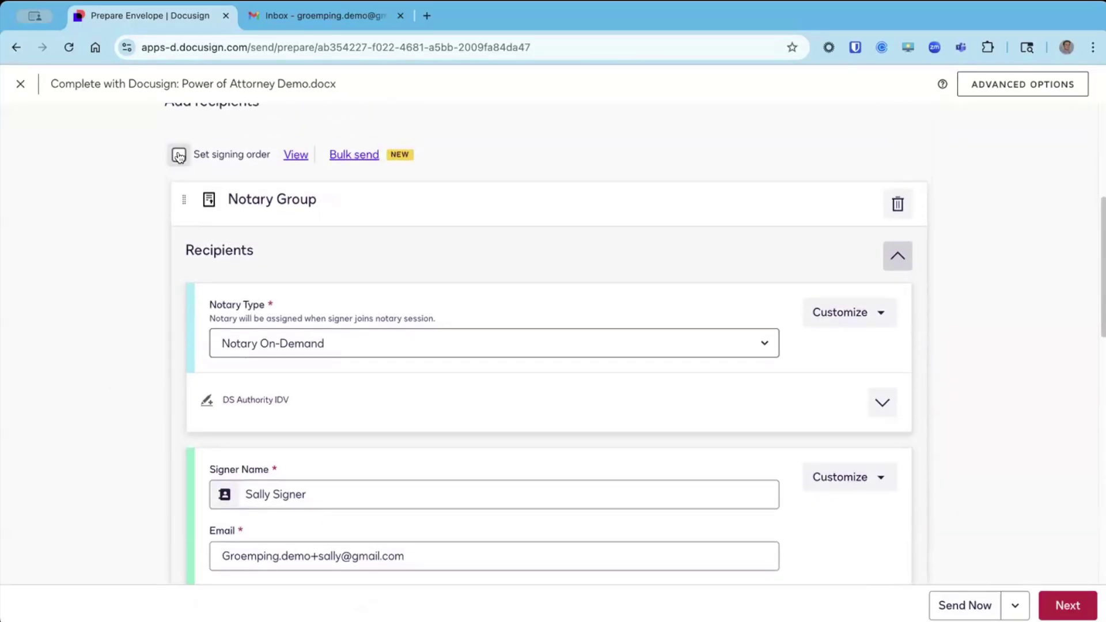
click(179, 155)
double_click(194, 452)
text(3)
scroll(181, 348, up, 1)
Delete the leftover empty recipient card.
click(353, 254)
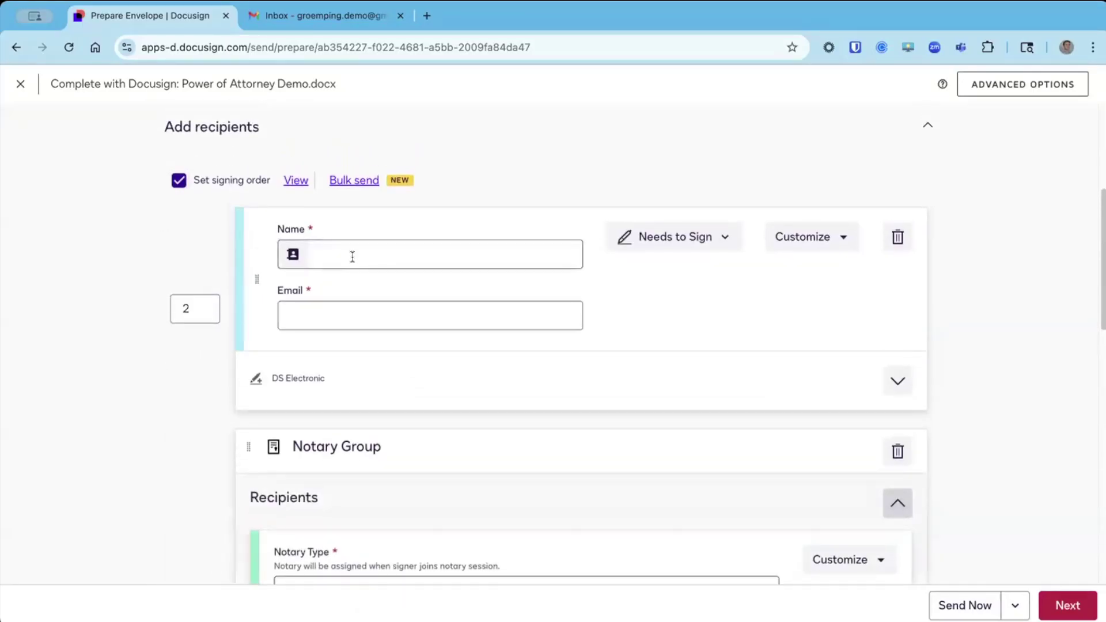
click(648, 303)
click(898, 237)
scroll(447, 282, down, 5)
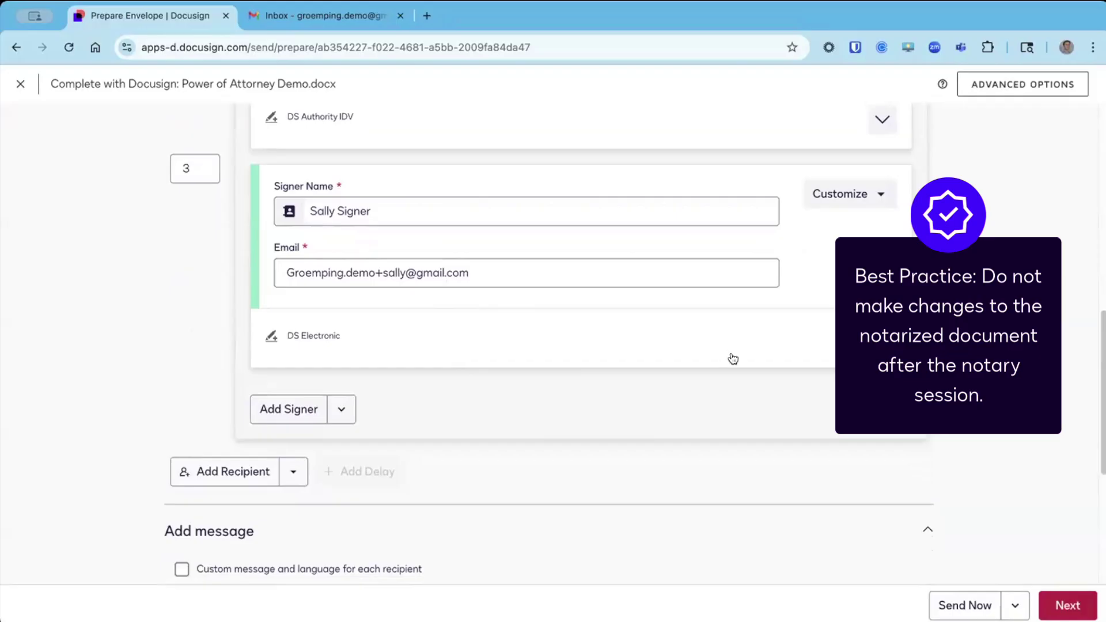
Make the subject read 'Complete with Docusign: Power of Attorney Demo' and proceed to fields.
scroll(507, 368, down, 5)
click(506, 367)
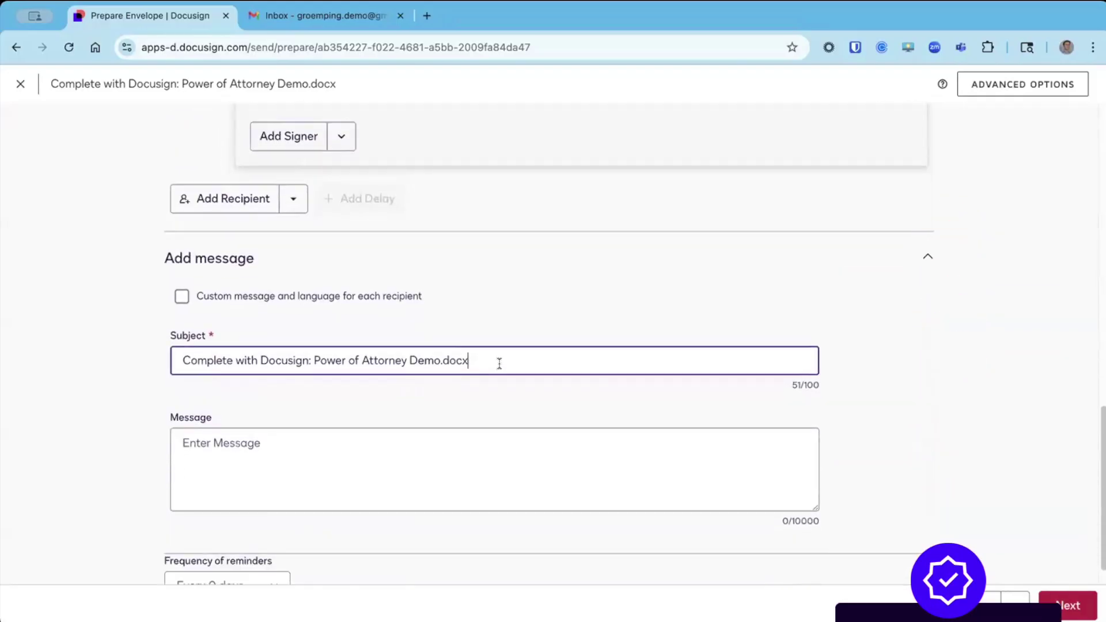
key(BackSpace)
key(BackSpace)
key(BackSpace)
key(BackSpace)
key(BackSpace)
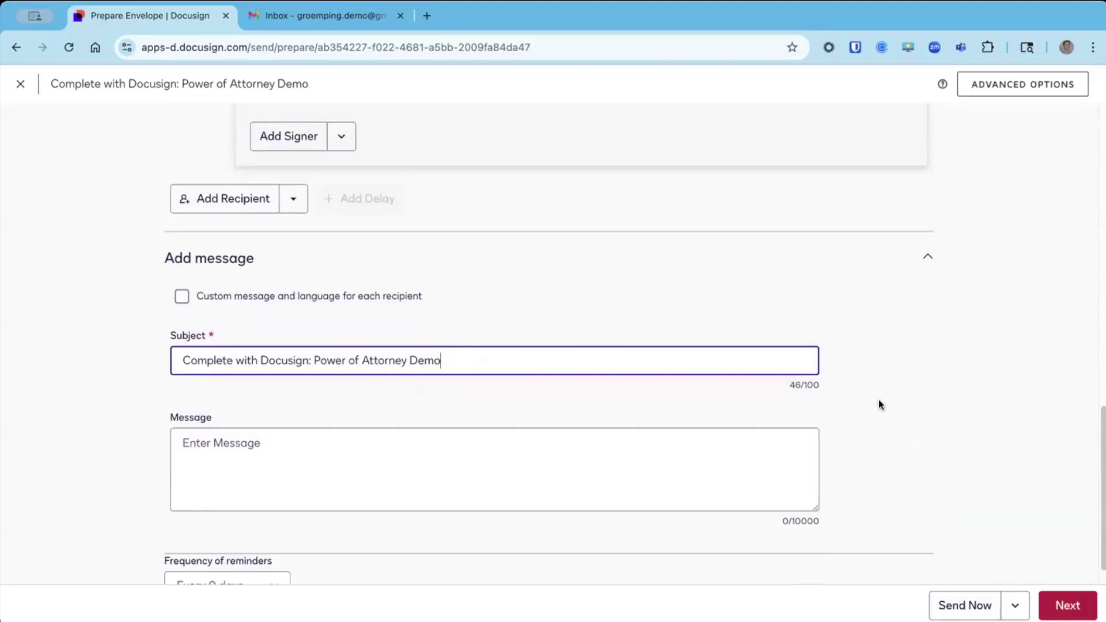
click(1075, 609)
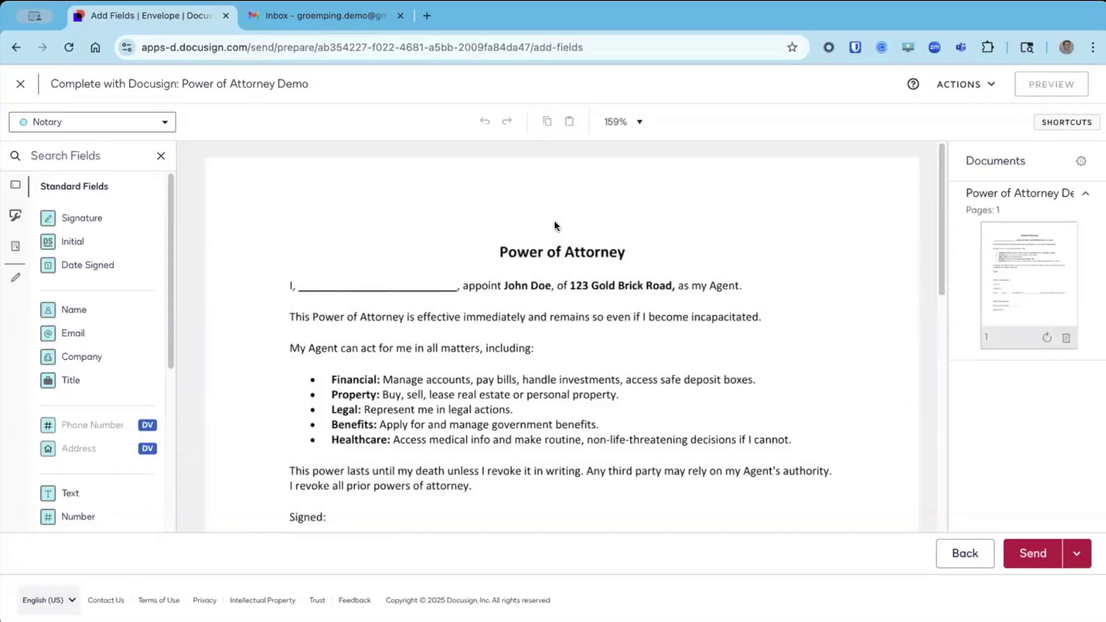
Assign fields to the signer and place a widened Text field on the blank after 'I,'.
click(164, 123)
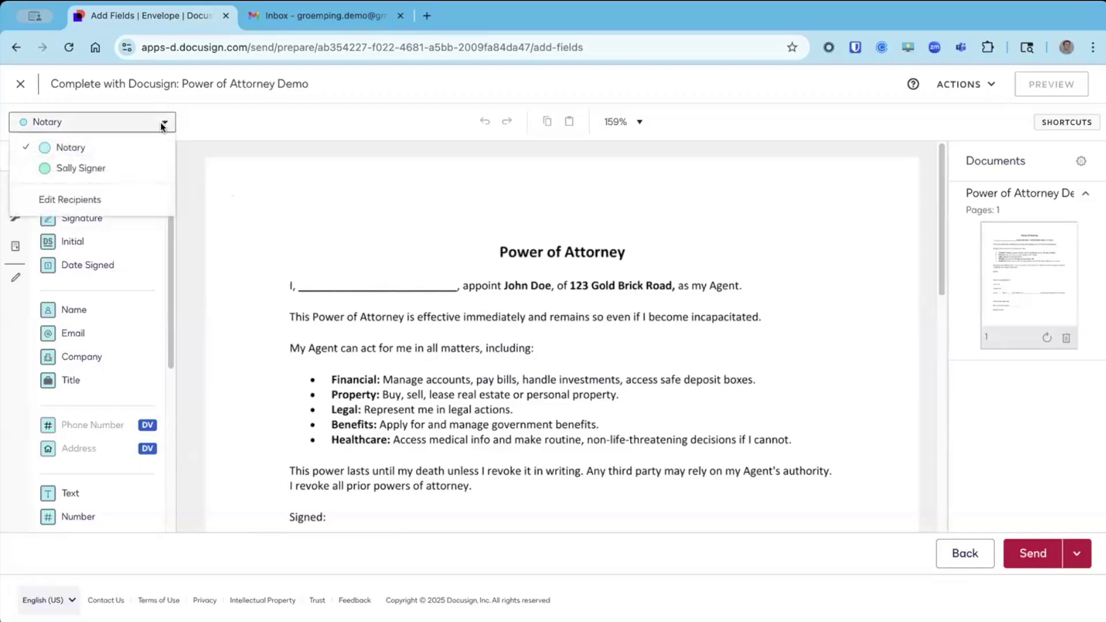
click(110, 169)
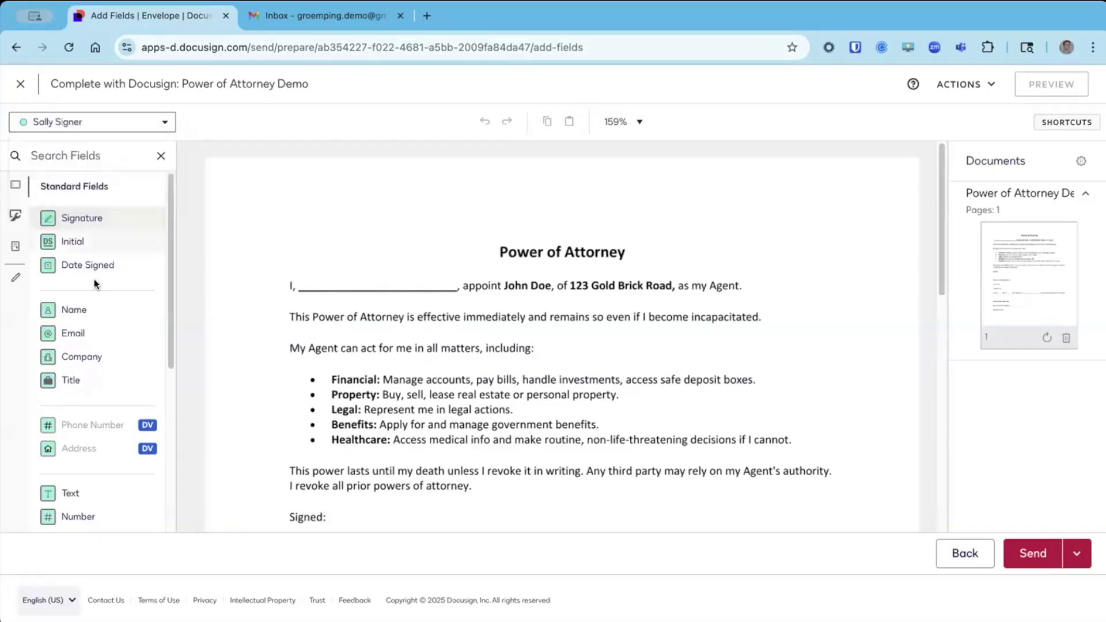
drag(65, 493, 301, 281)
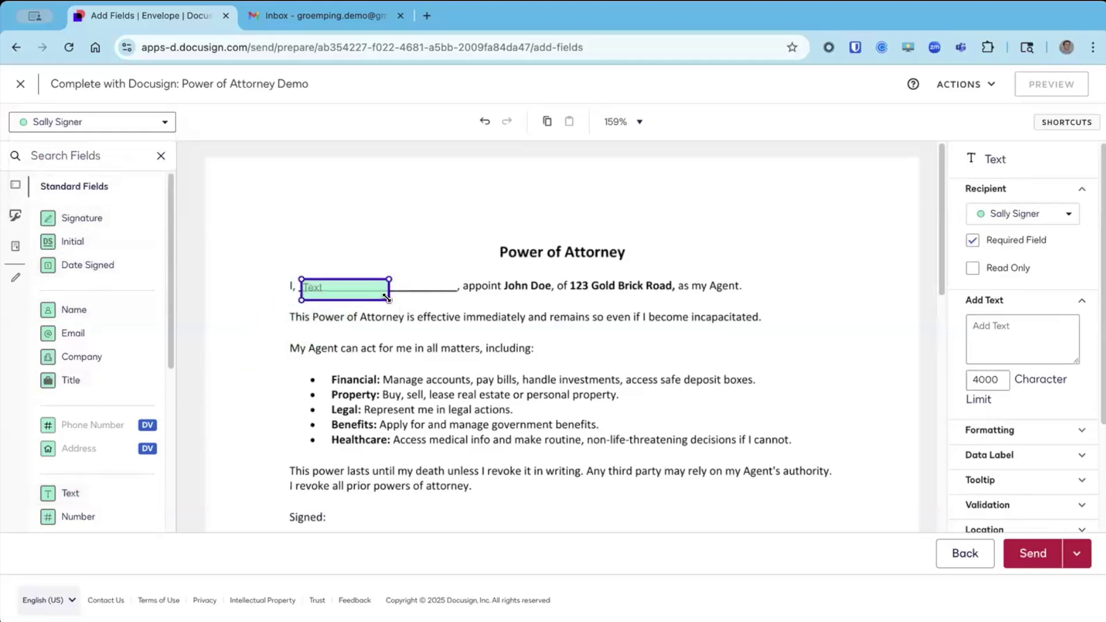
drag(388, 279, 452, 281)
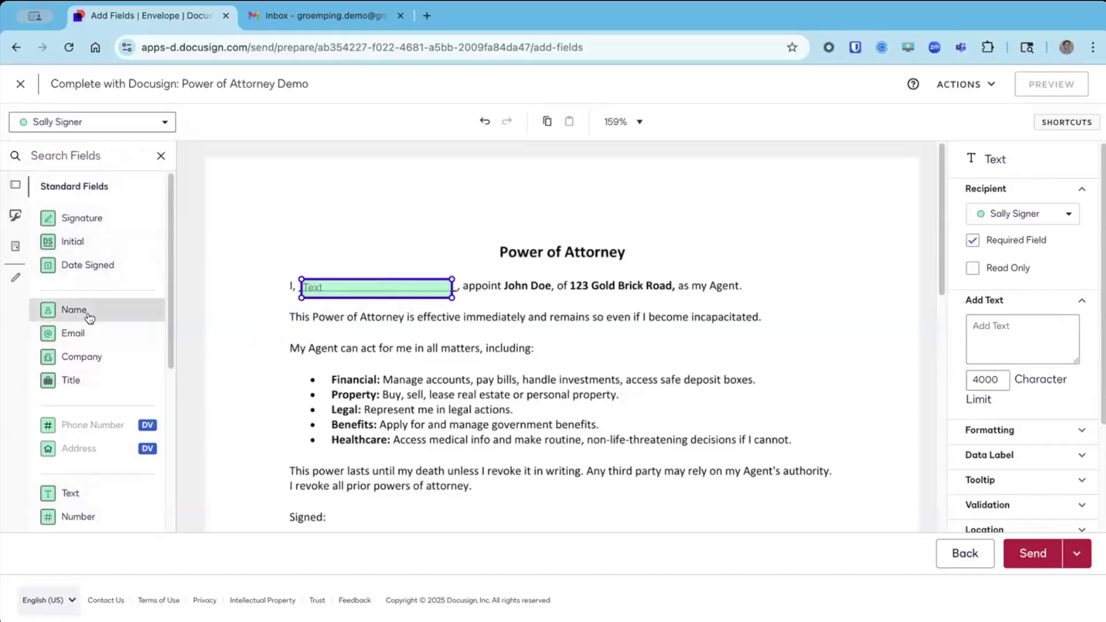
Remove the trial Name fields, keeping the Text field in the name blank.
drag(89, 318, 346, 203)
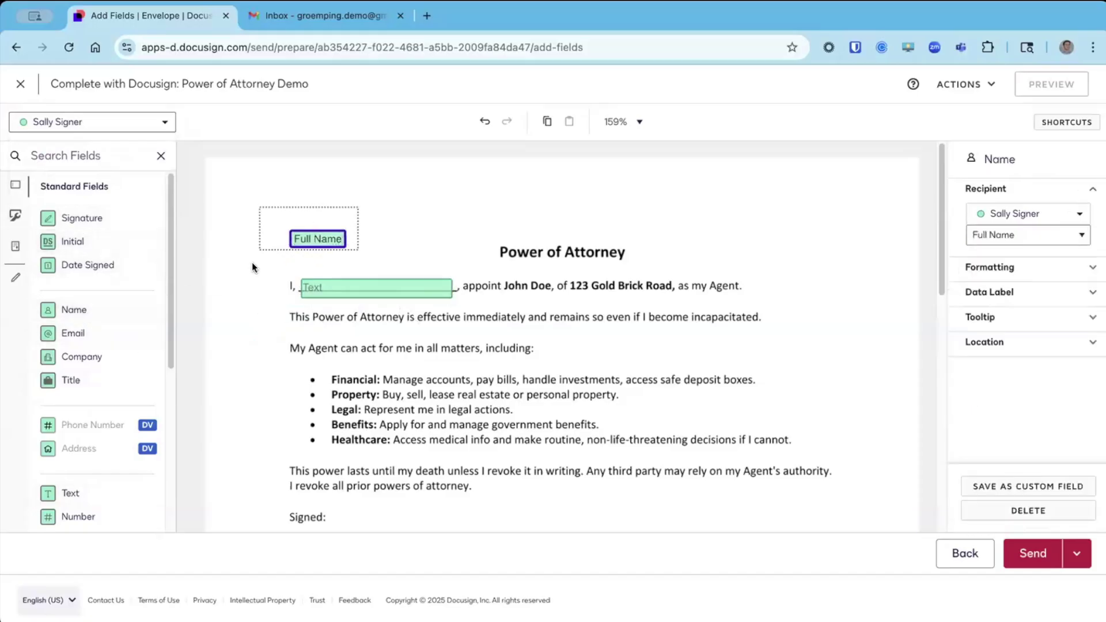
key(Delete)
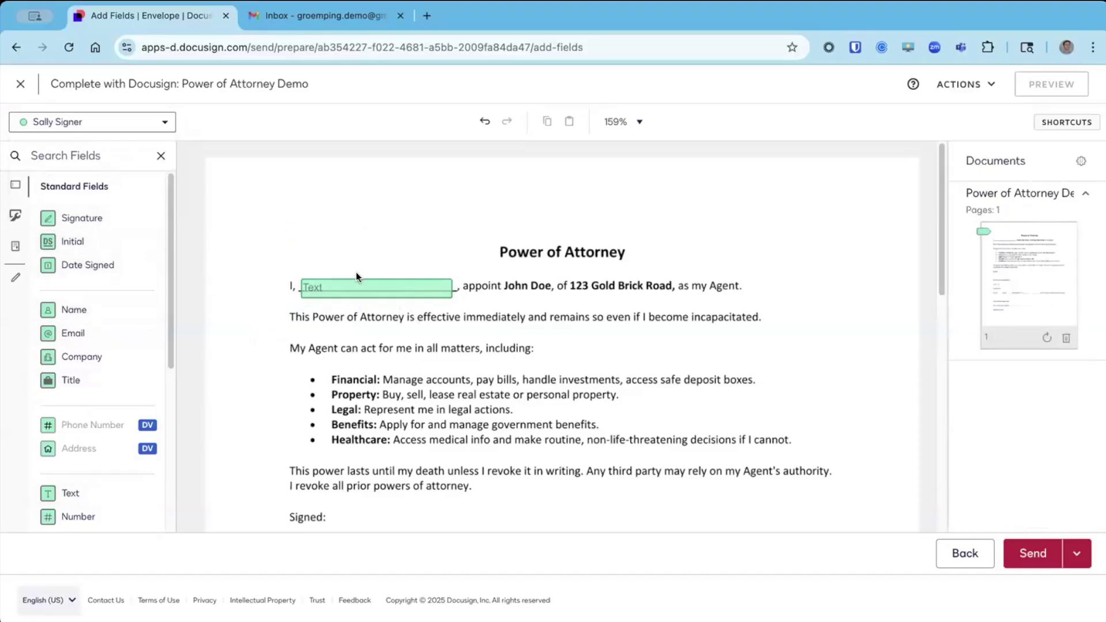
click(355, 285)
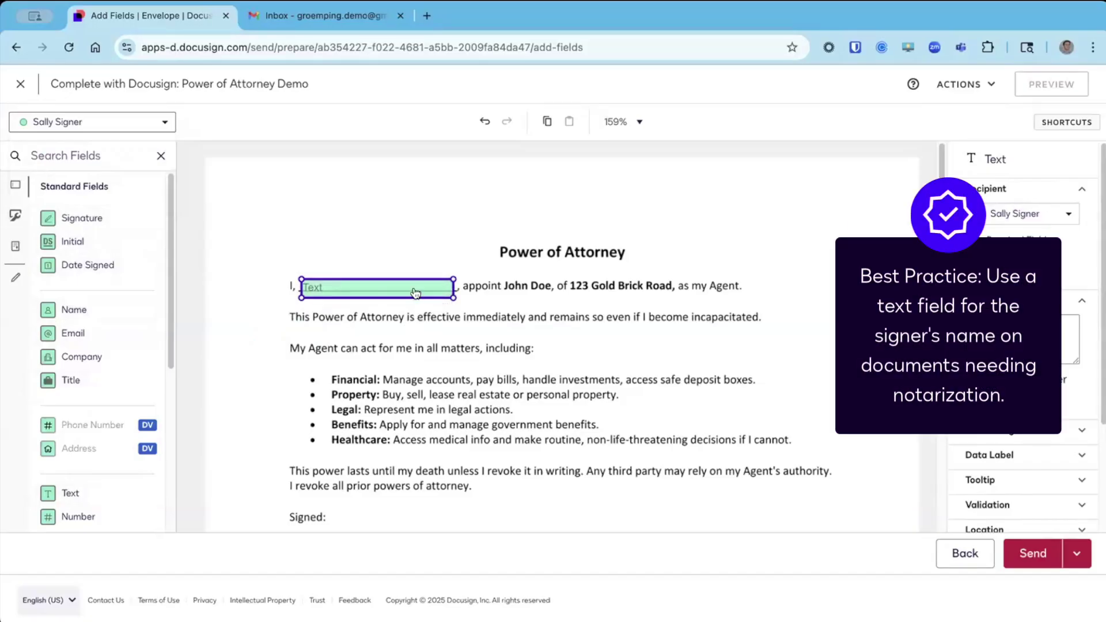
drag(81, 308, 304, 207)
key(Delete)
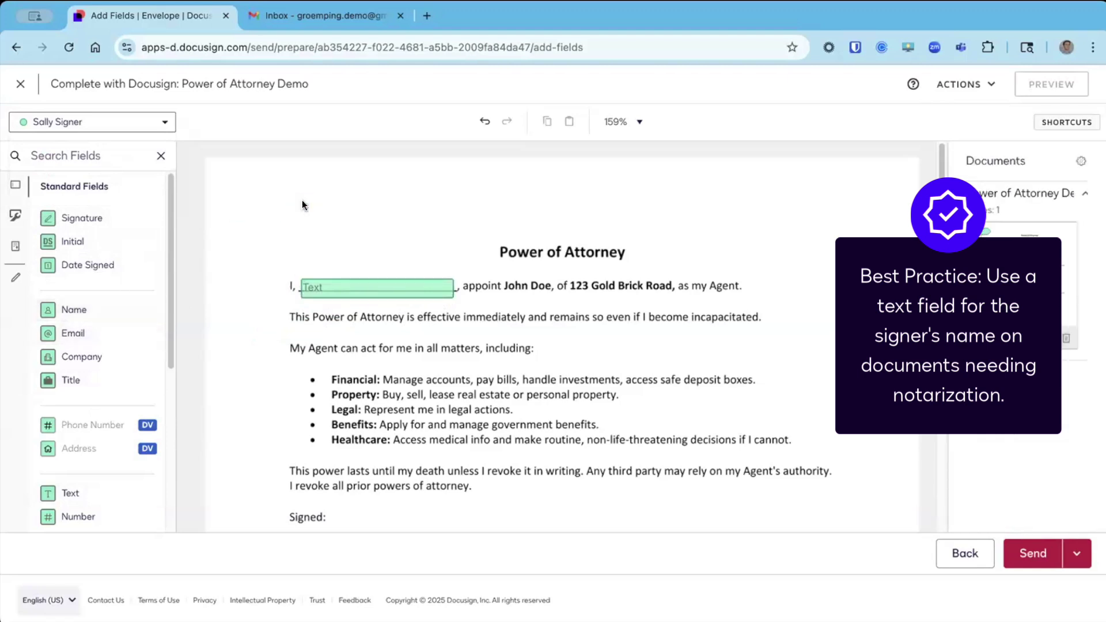
Copy the name Text field into the 'before me,' blank and resize it to fit.
click(328, 292)
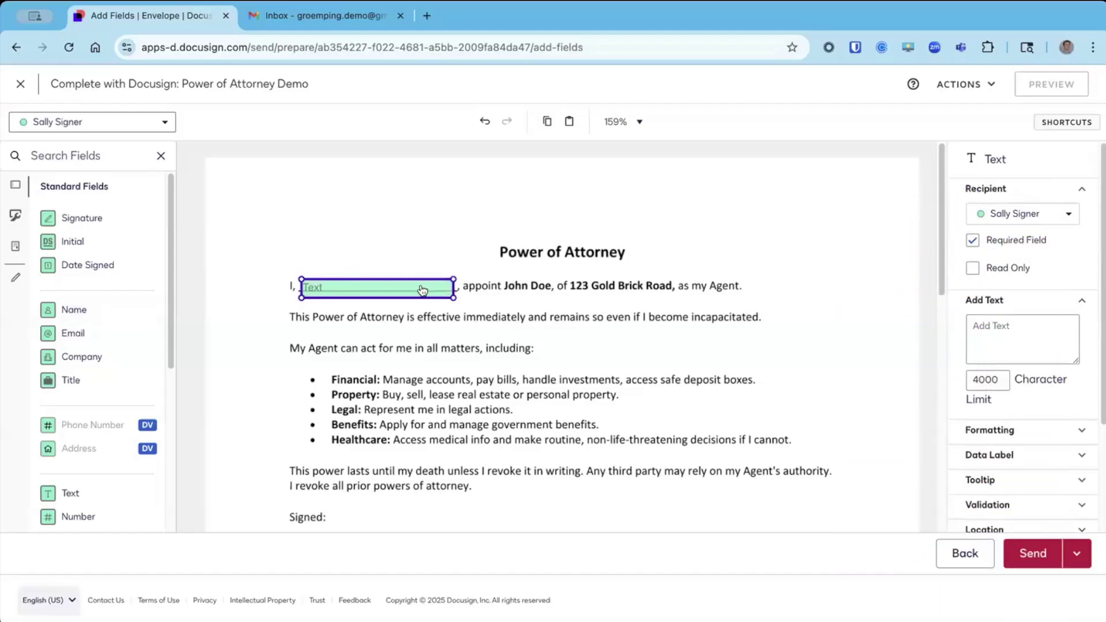
right_click(421, 288)
scroll(458, 330, down, 1)
scroll(458, 330, down, 10)
right_click(530, 329)
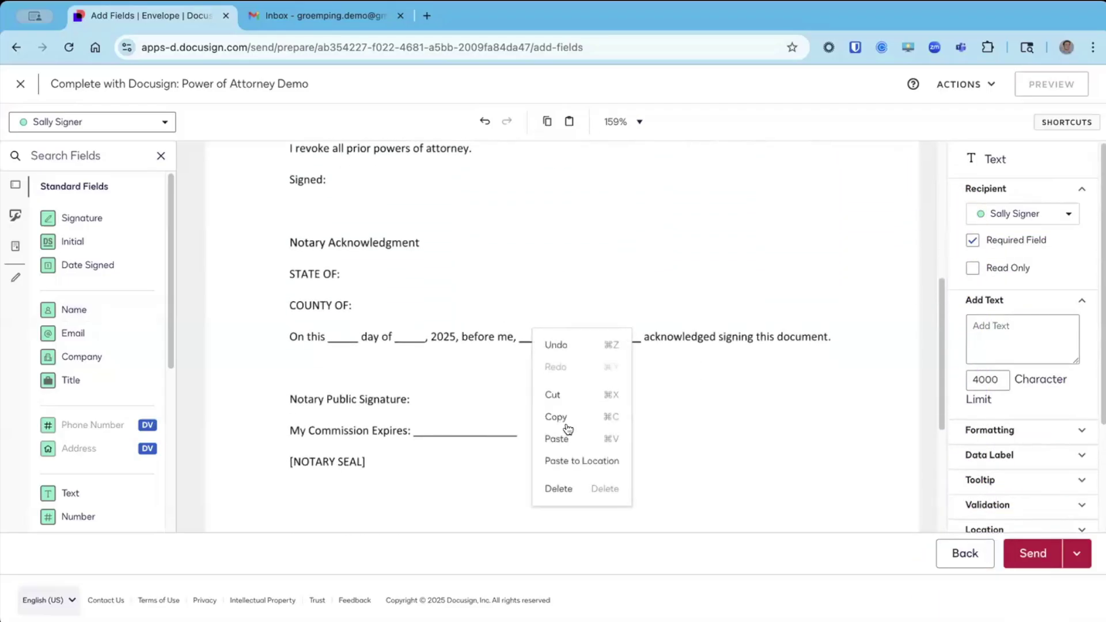
click(568, 453)
drag(581, 340, 569, 341)
drag(663, 346, 640, 342)
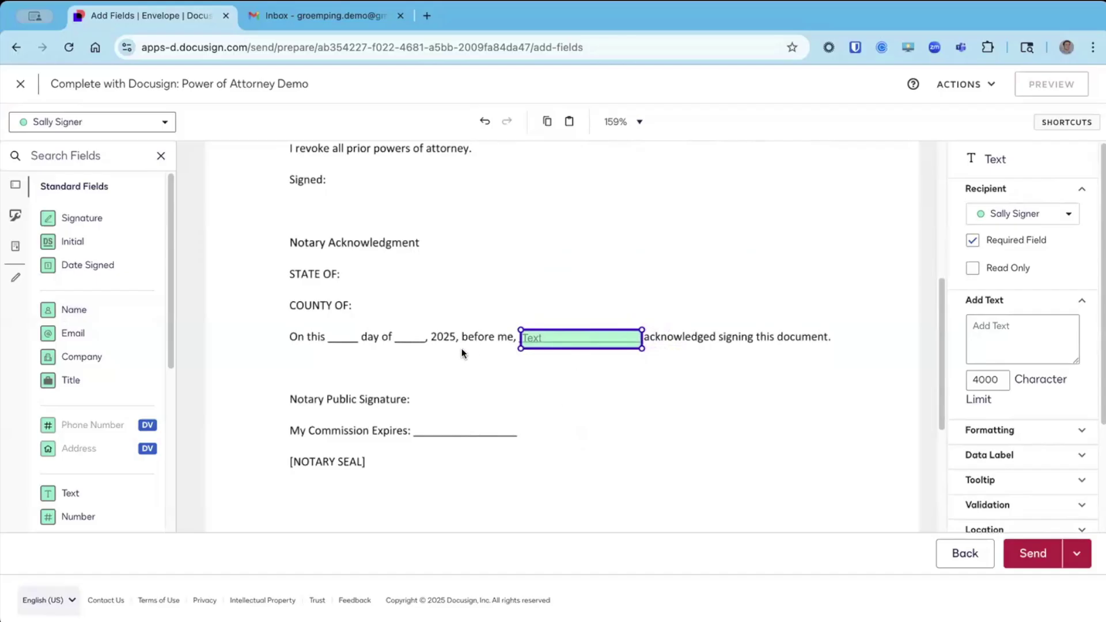
scroll(461, 348, up, 5)
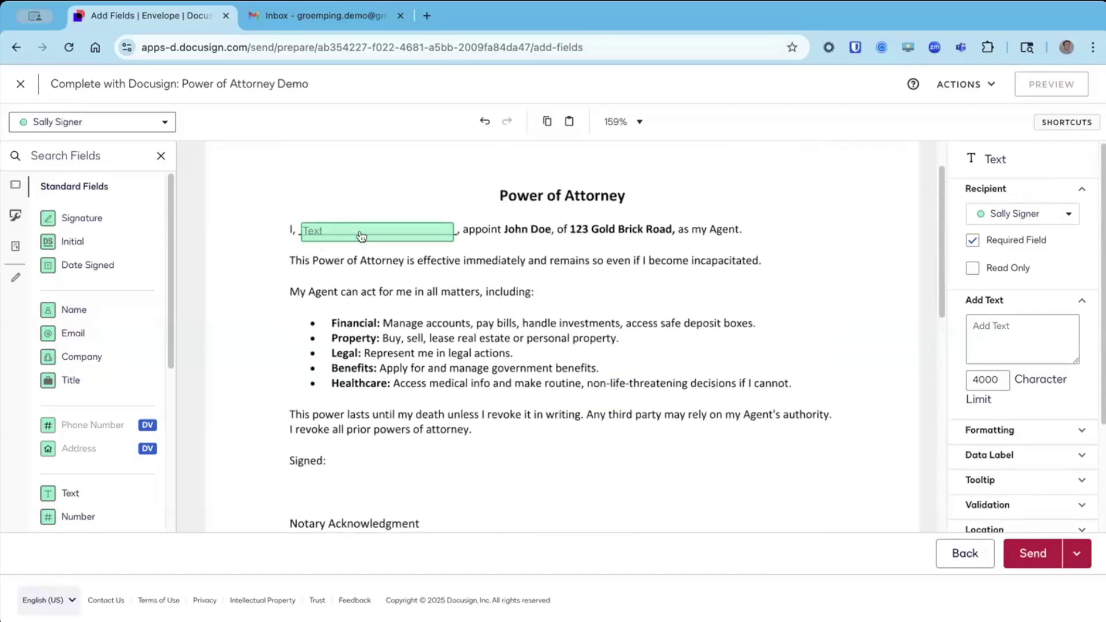
click(361, 236)
scroll(500, 427, down, 2)
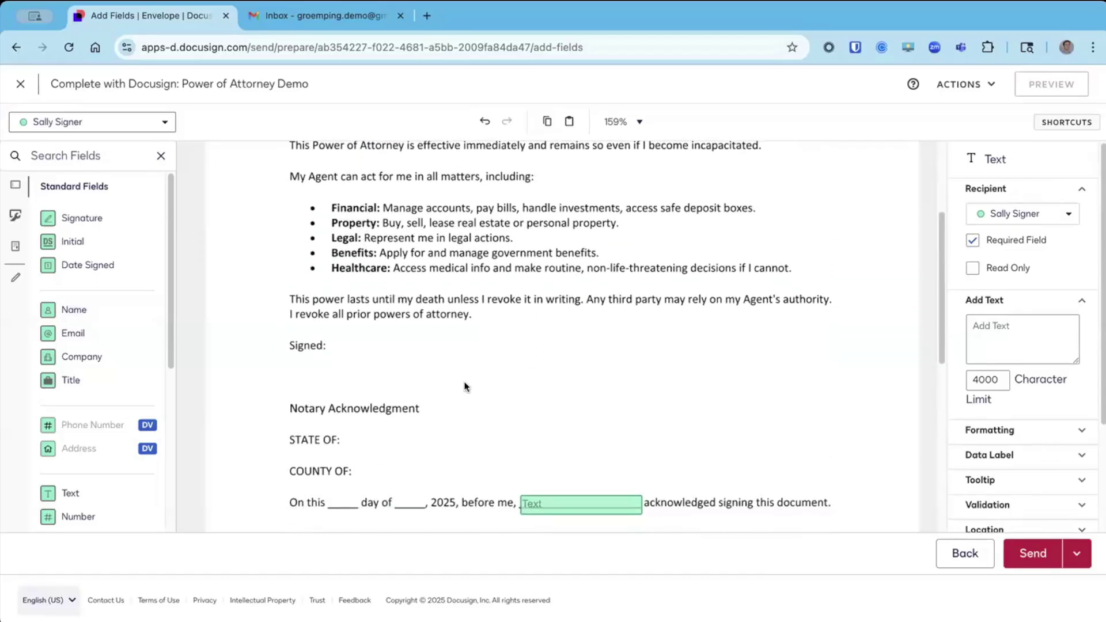
click(551, 454)
Add a signer Signature field beside 'Signed:' and make Notary the current recipient.
drag(98, 225, 335, 286)
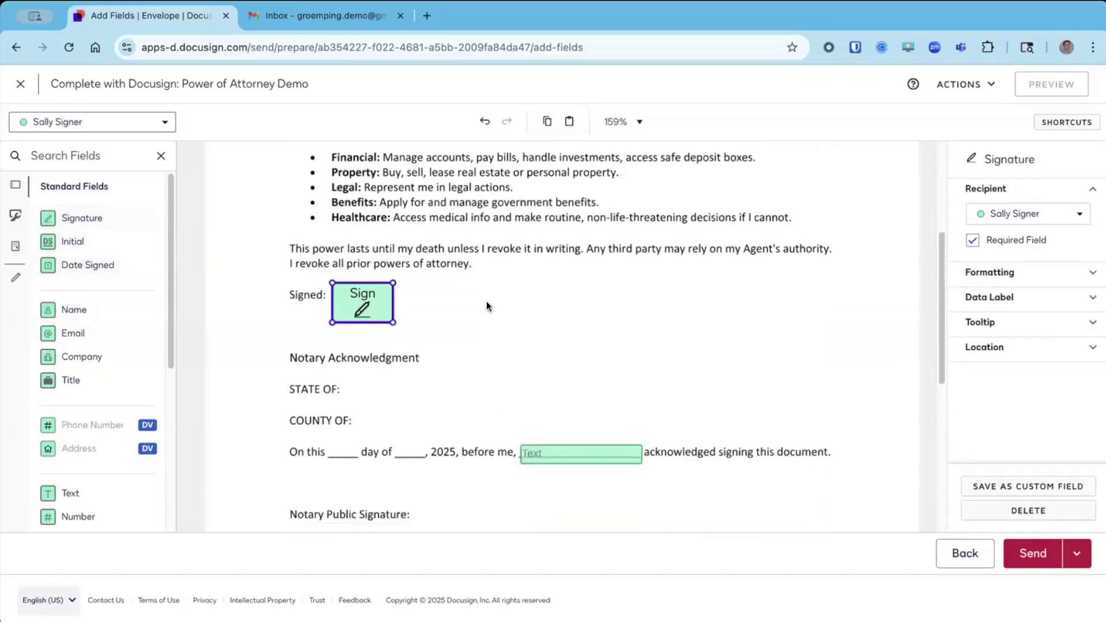
scroll(486, 301, up, 2)
scroll(486, 301, down, 5)
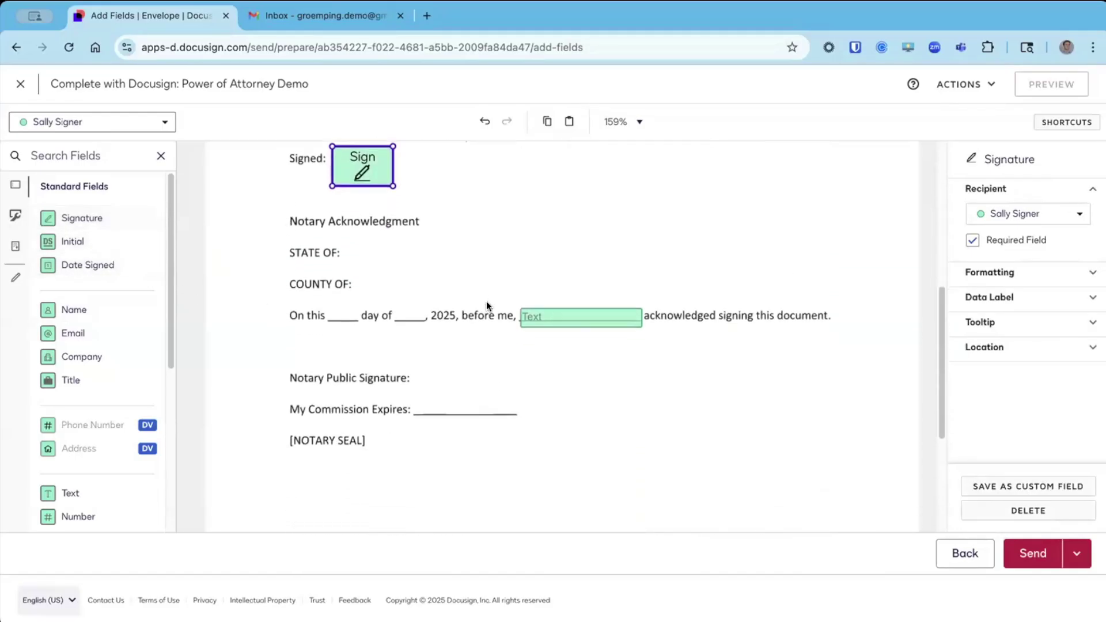
scroll(486, 300, up, 5)
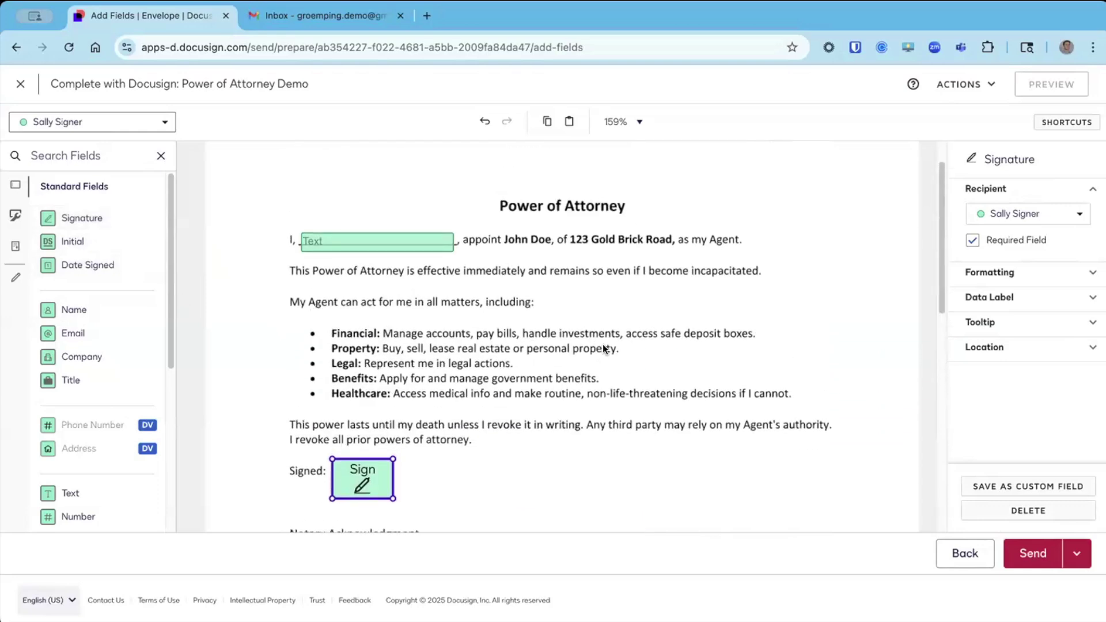
click(98, 124)
click(81, 145)
Place the notary's Signature field beside 'Notary Public Signature:'.
scroll(514, 309, down, 3)
scroll(514, 309, down, 2)
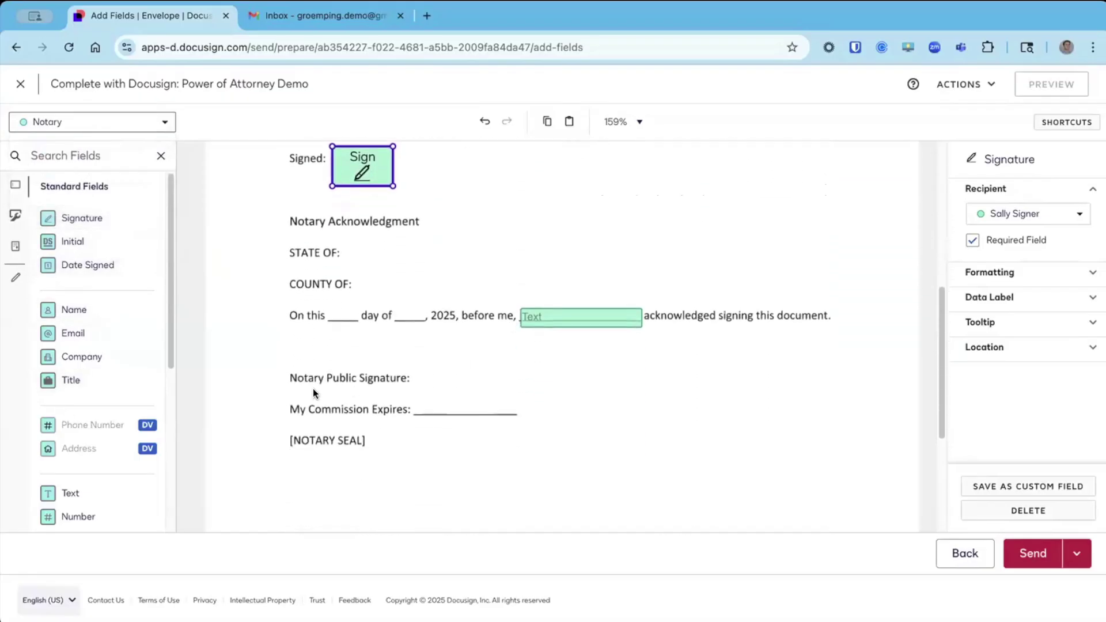
click(409, 373)
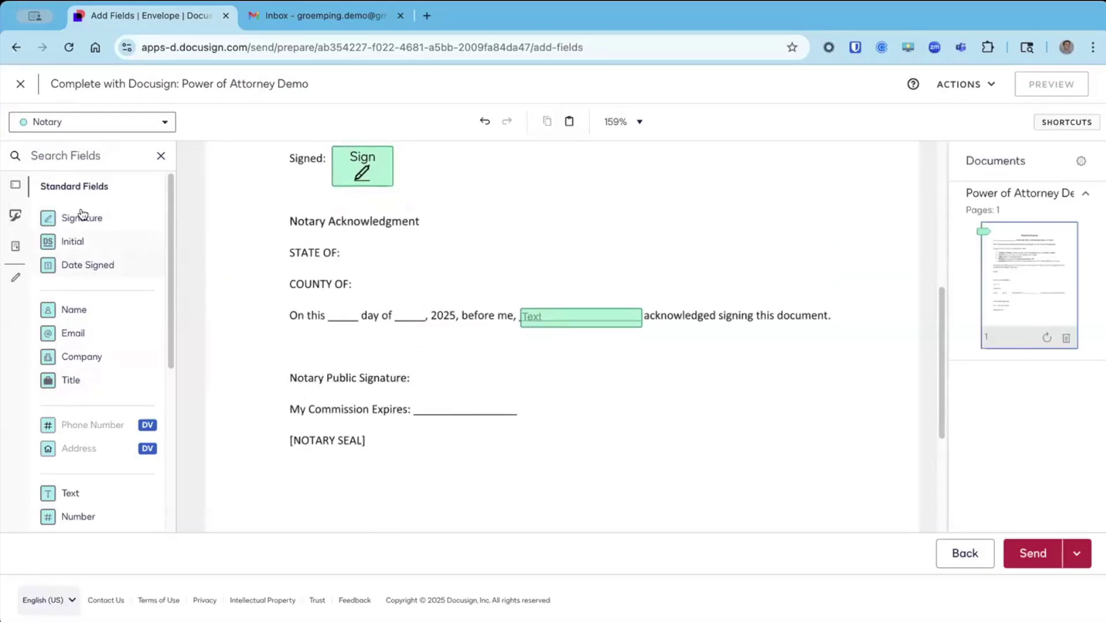
mouse_move(81, 217)
mouse_down()
mouse_move(390, 337)
mouse_move(466, 389)
mouse_up()
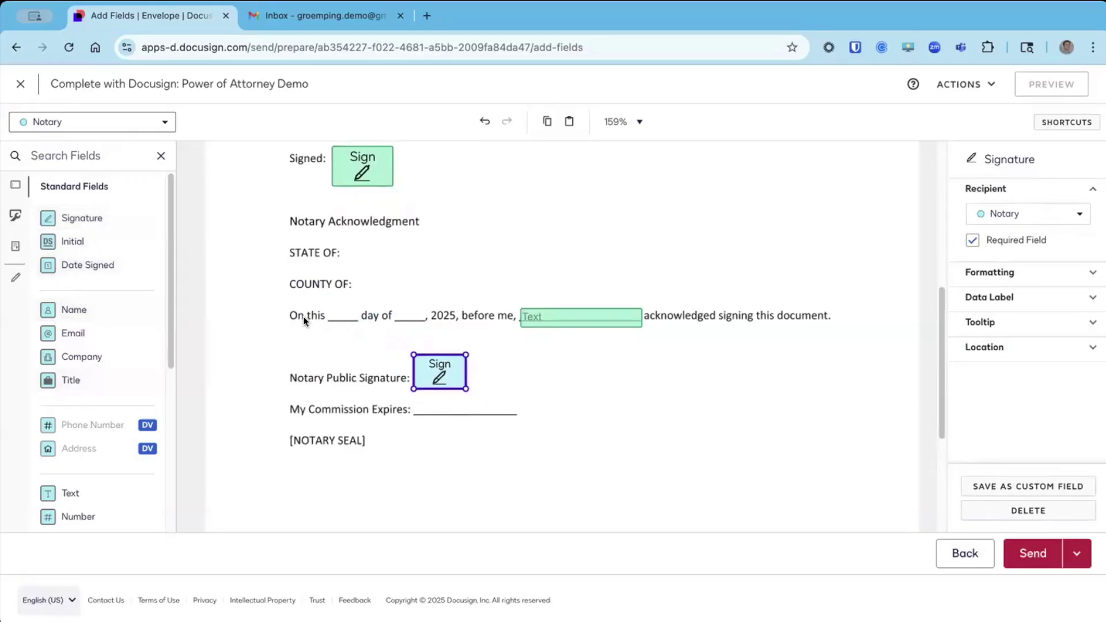
click(342, 317)
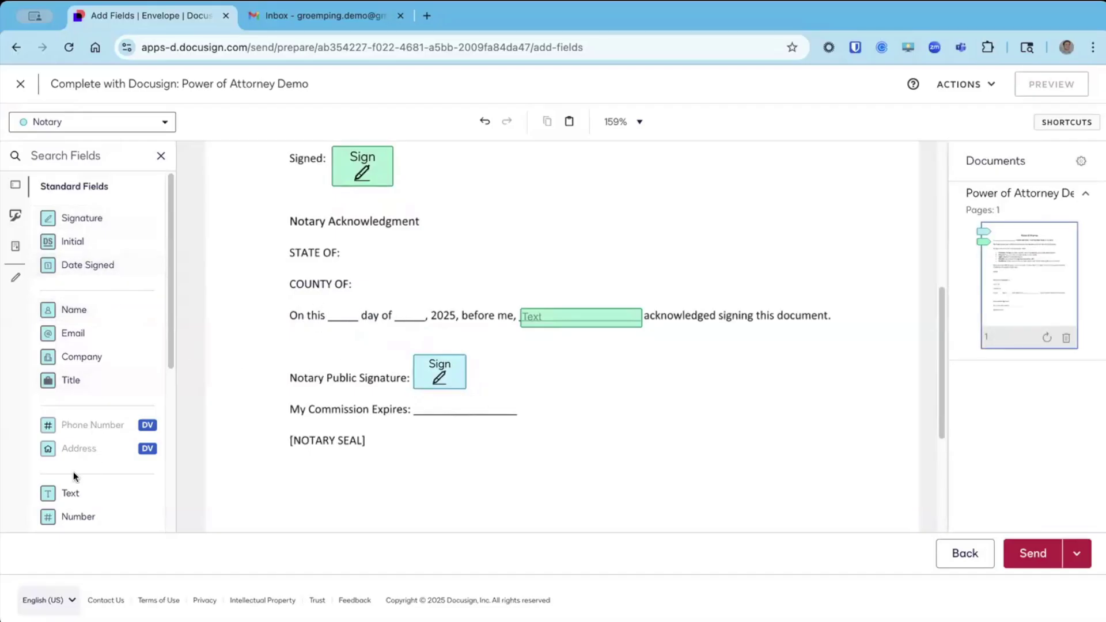
Add small Text fields after 'On this' and 'day of', aligned along their tops.
drag(70, 493, 333, 316)
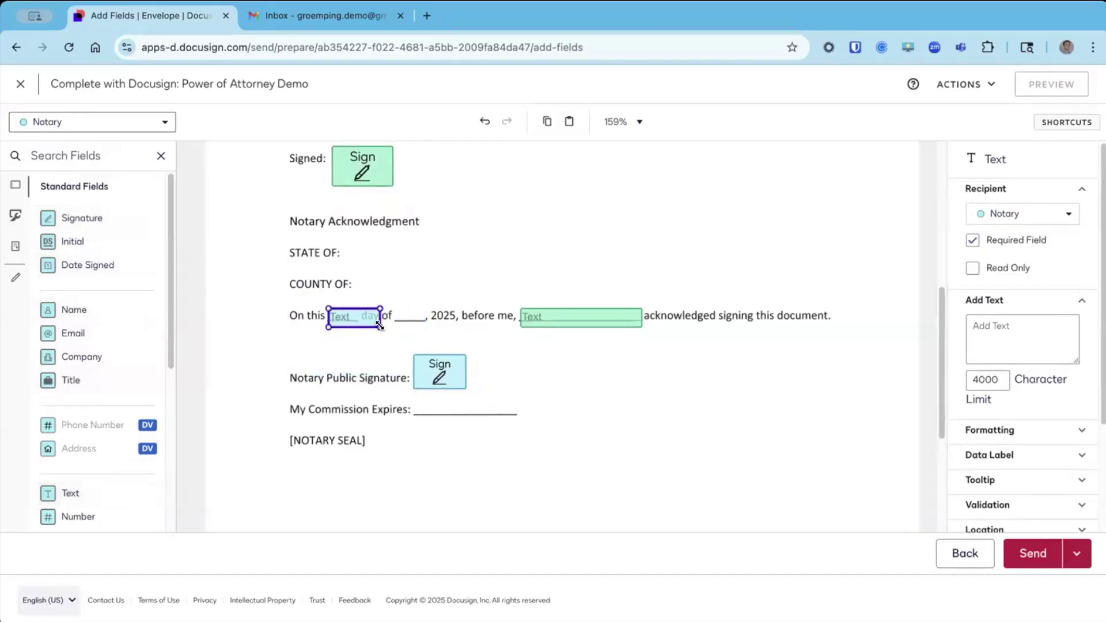
drag(381, 319, 362, 318)
right_click(344, 318)
click(360, 356)
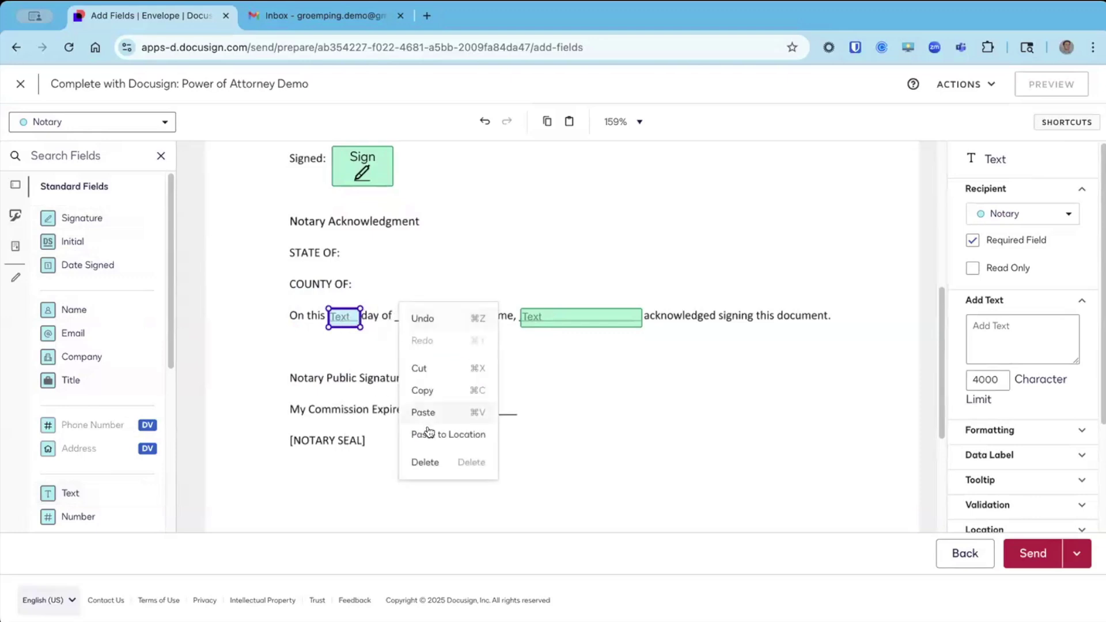
click(445, 433)
drag(407, 316, 410, 323)
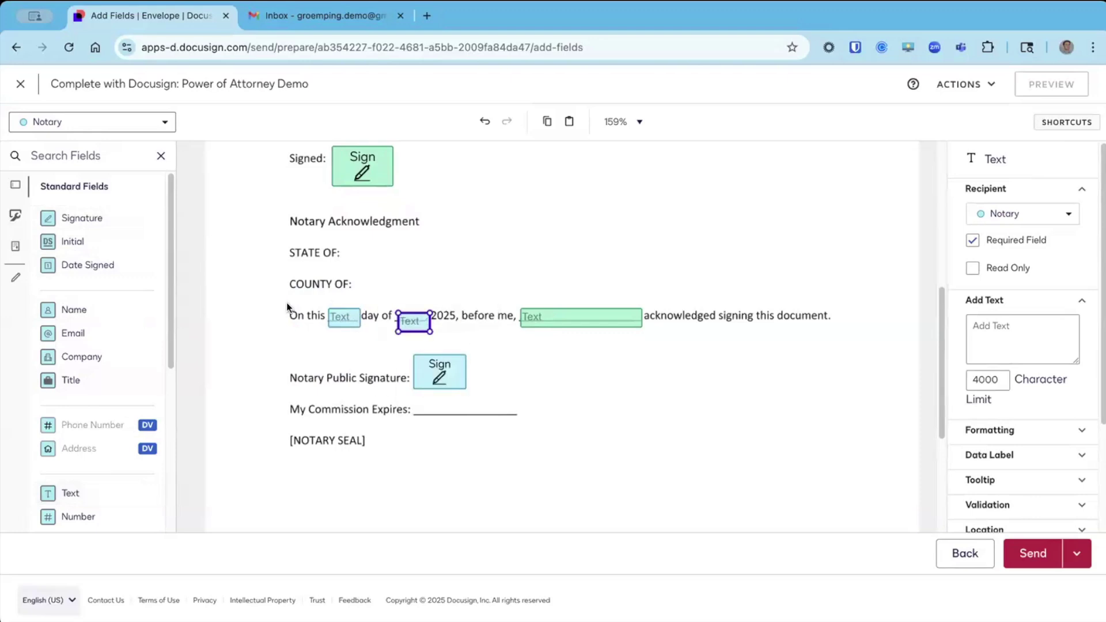
drag(286, 301, 462, 332)
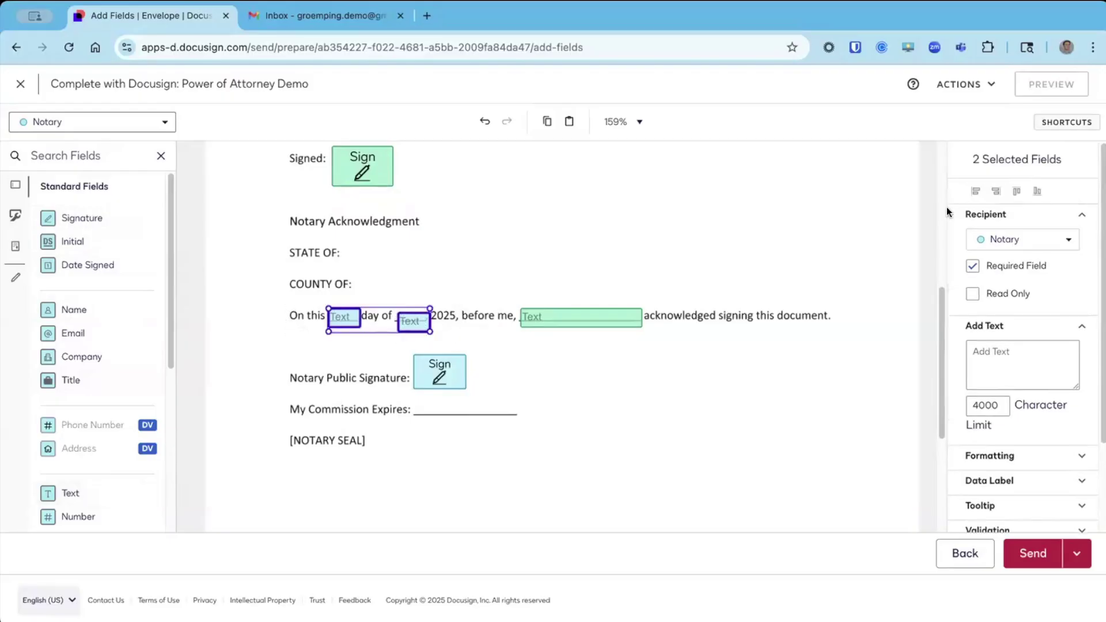
click(1017, 190)
click(499, 309)
click(412, 321)
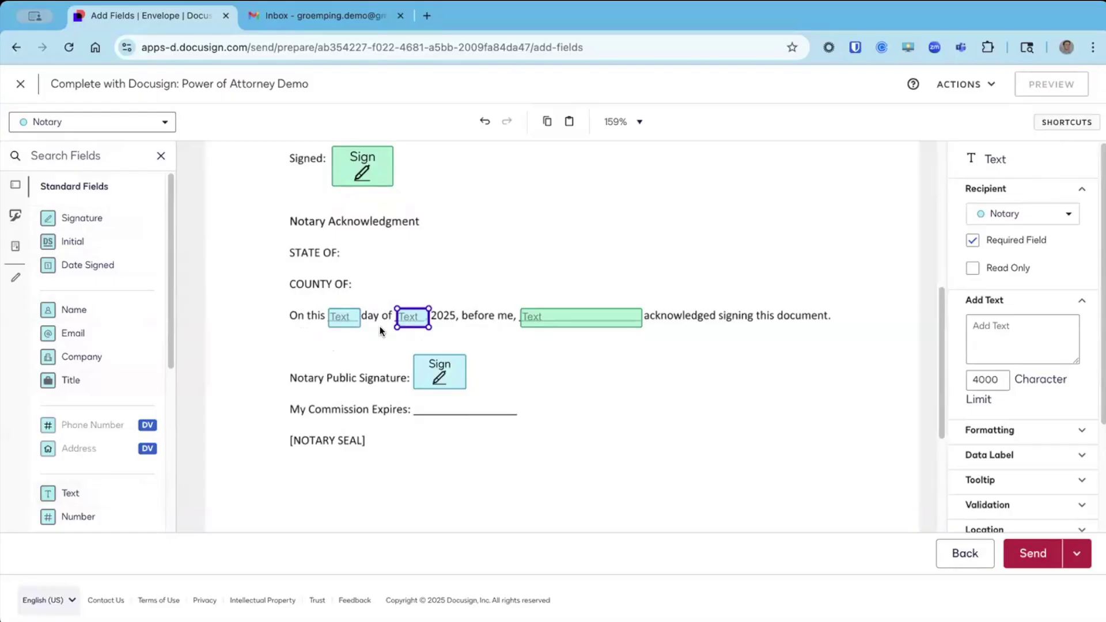
click(482, 324)
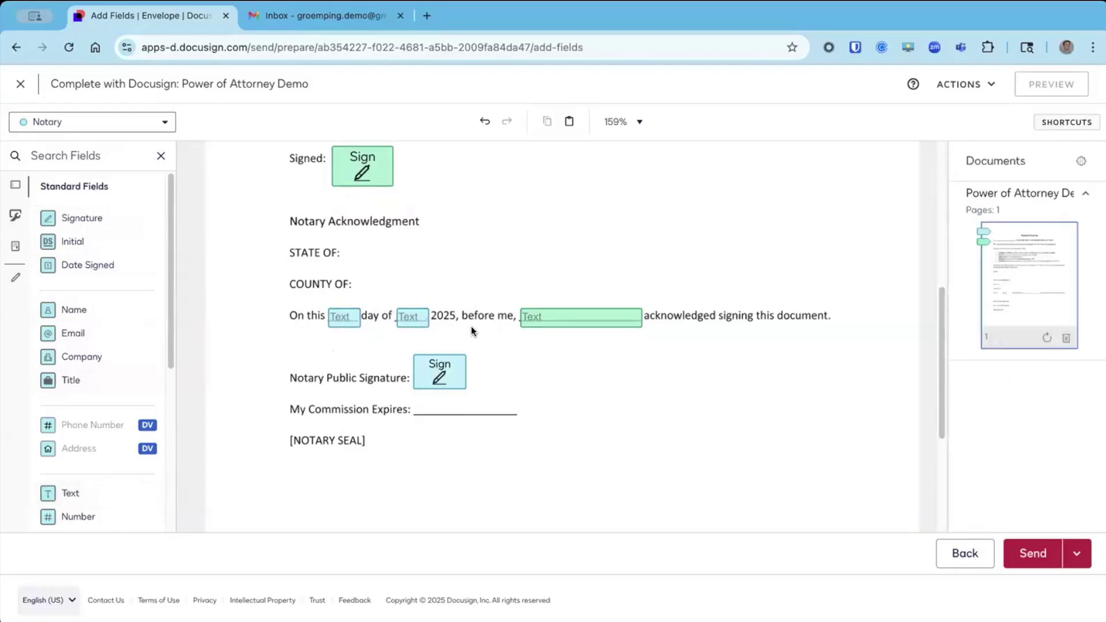
drag(310, 316, 454, 328)
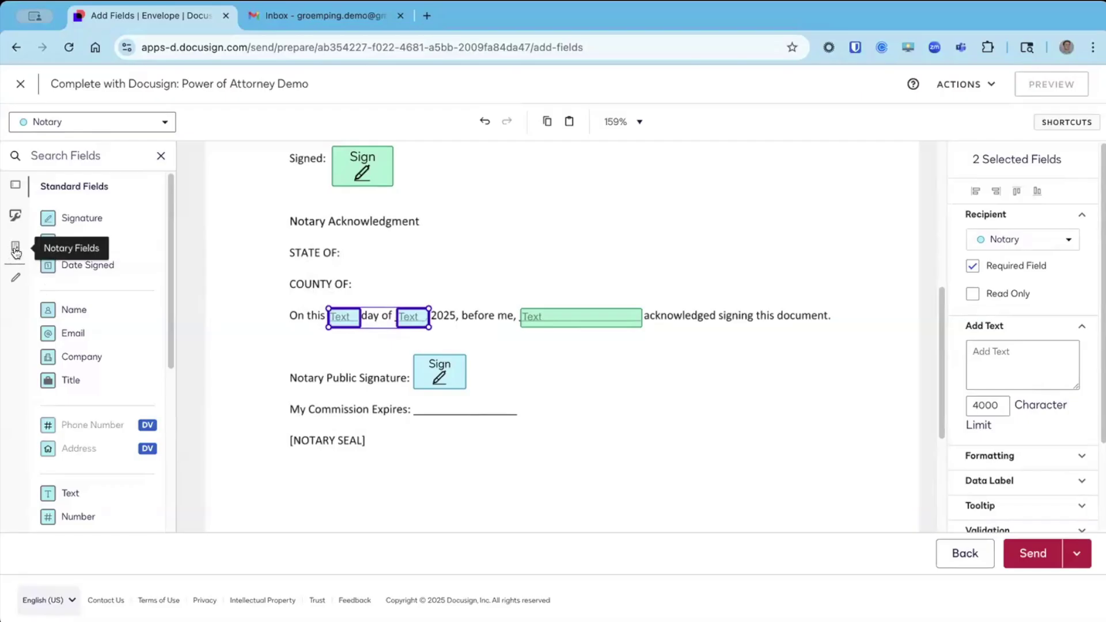
Show the Notary Fields palette with Notary as the current recipient.
click(16, 251)
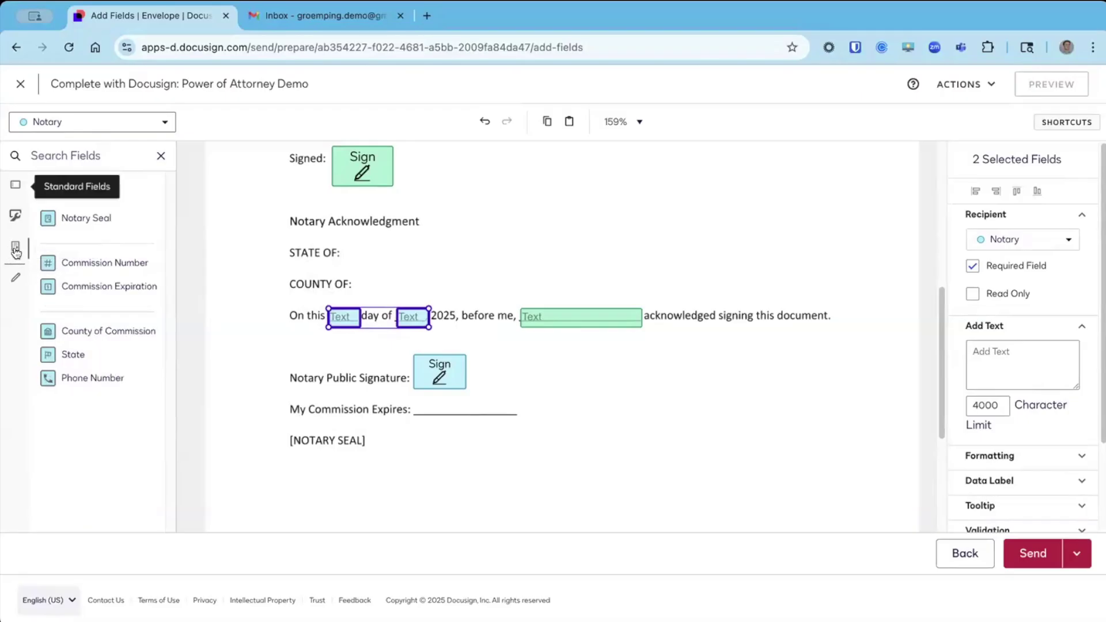
click(164, 124)
click(86, 168)
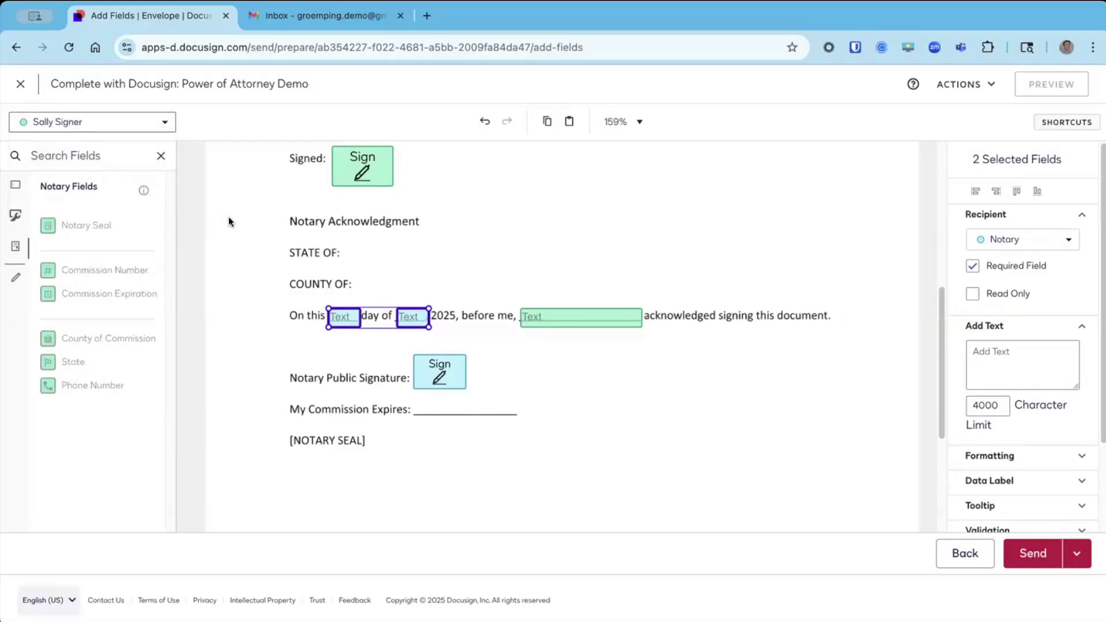
click(163, 122)
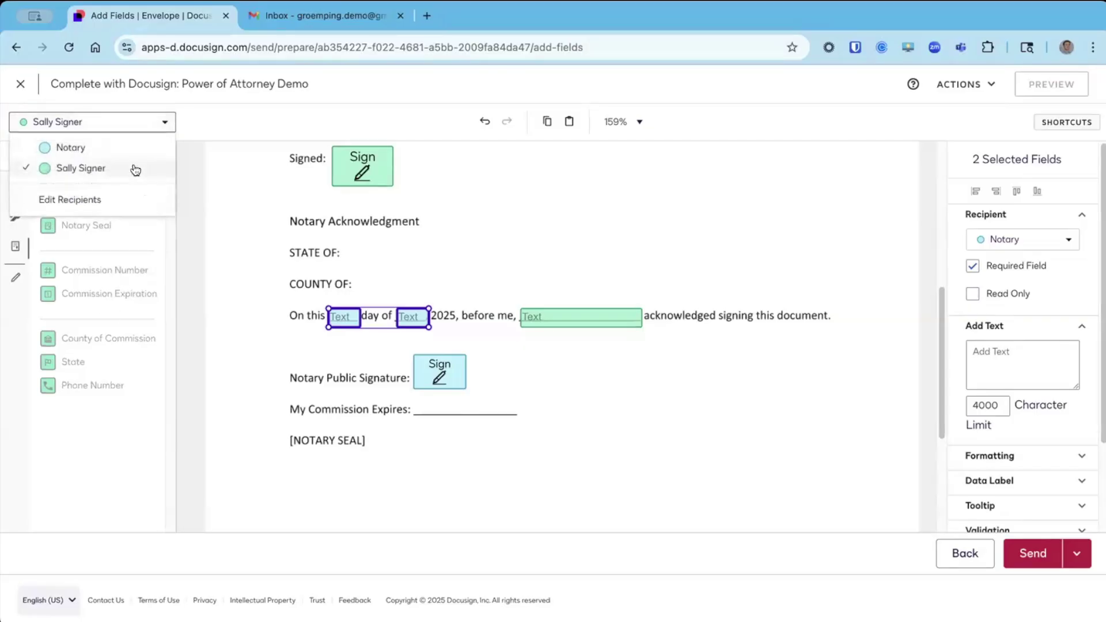
click(98, 148)
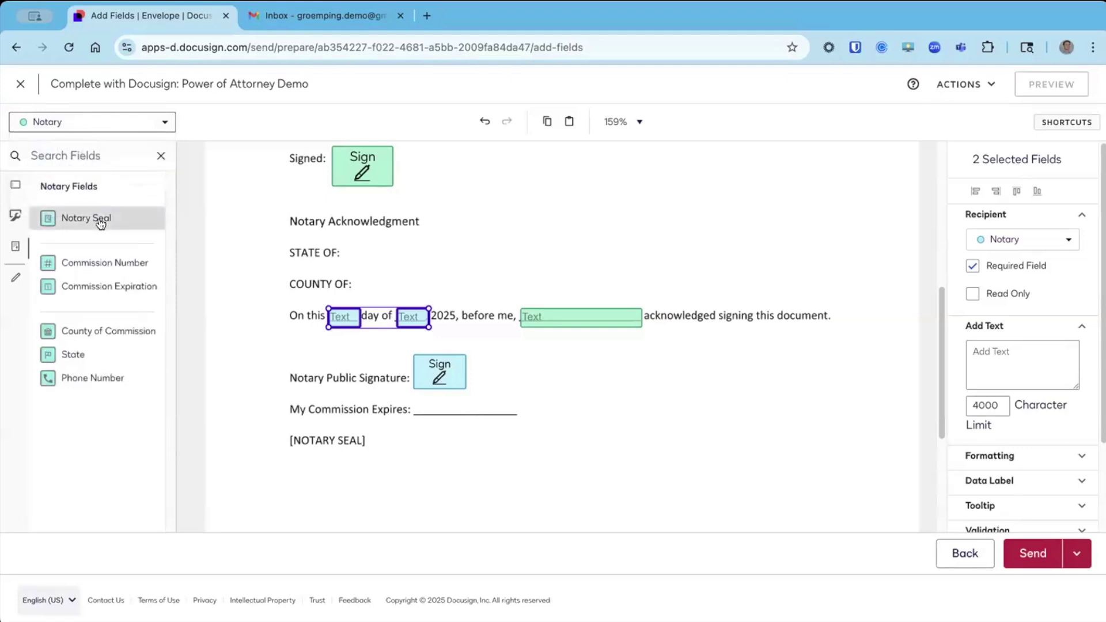
Place State, County of Commission, Commission Expiration and Notary Seal fields beside their acknowledgment lines.
drag(76, 353, 345, 249)
drag(97, 331, 353, 280)
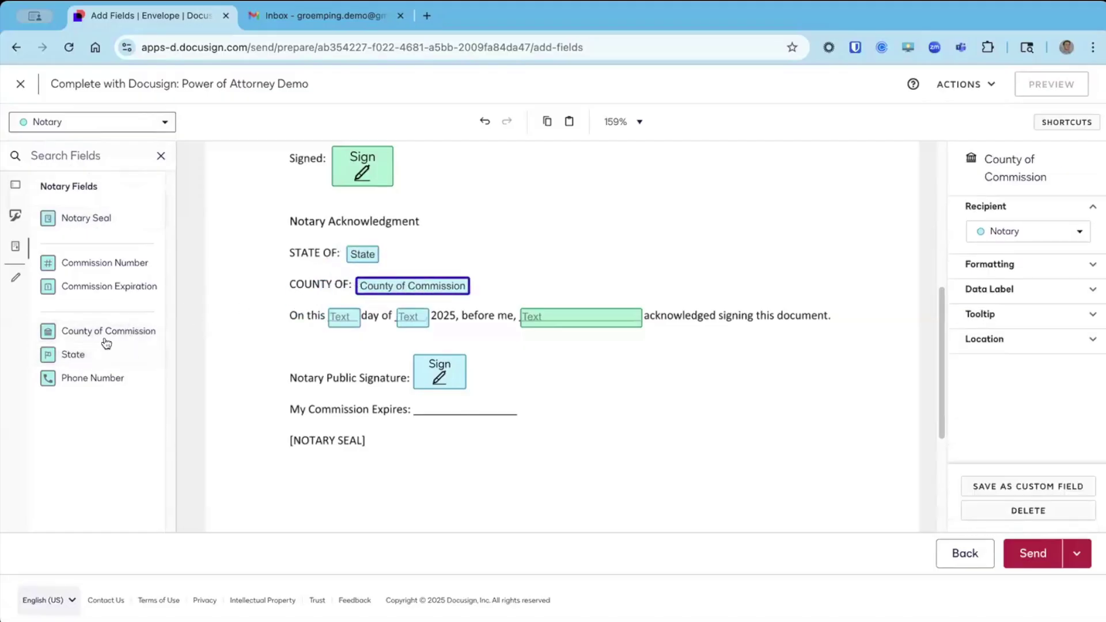
drag(99, 288, 426, 403)
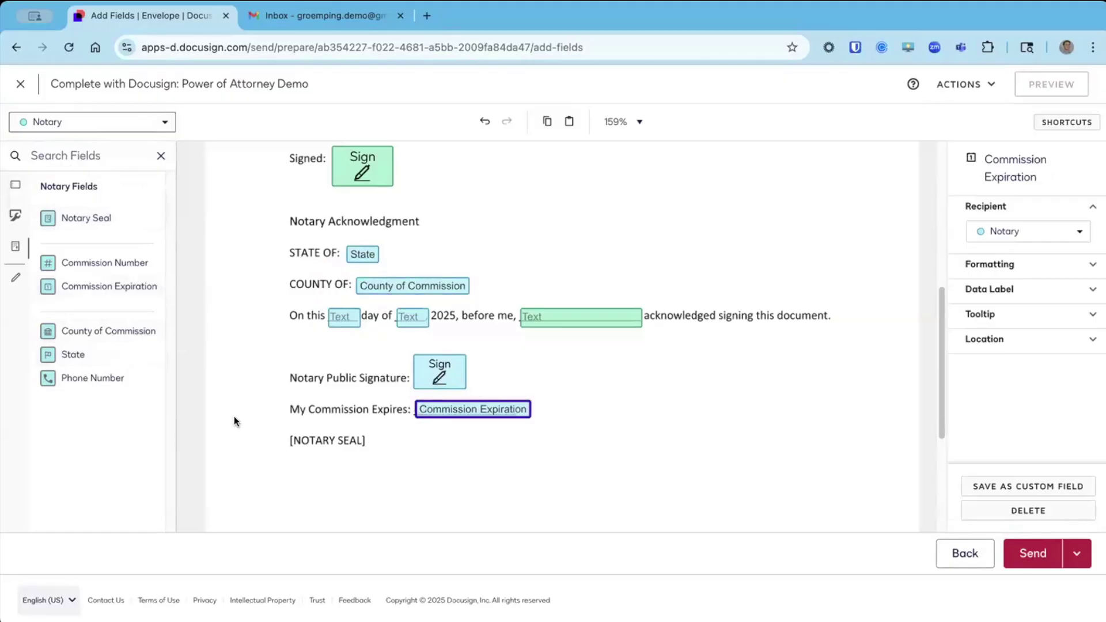
drag(87, 218, 378, 435)
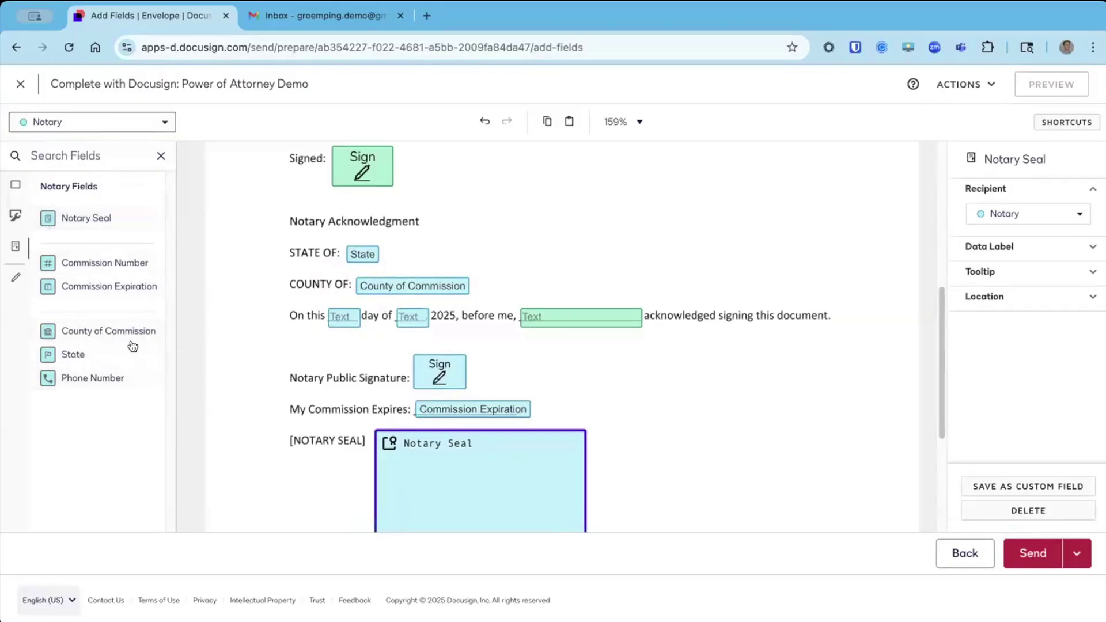
click(649, 371)
scroll(648, 372, down, 1)
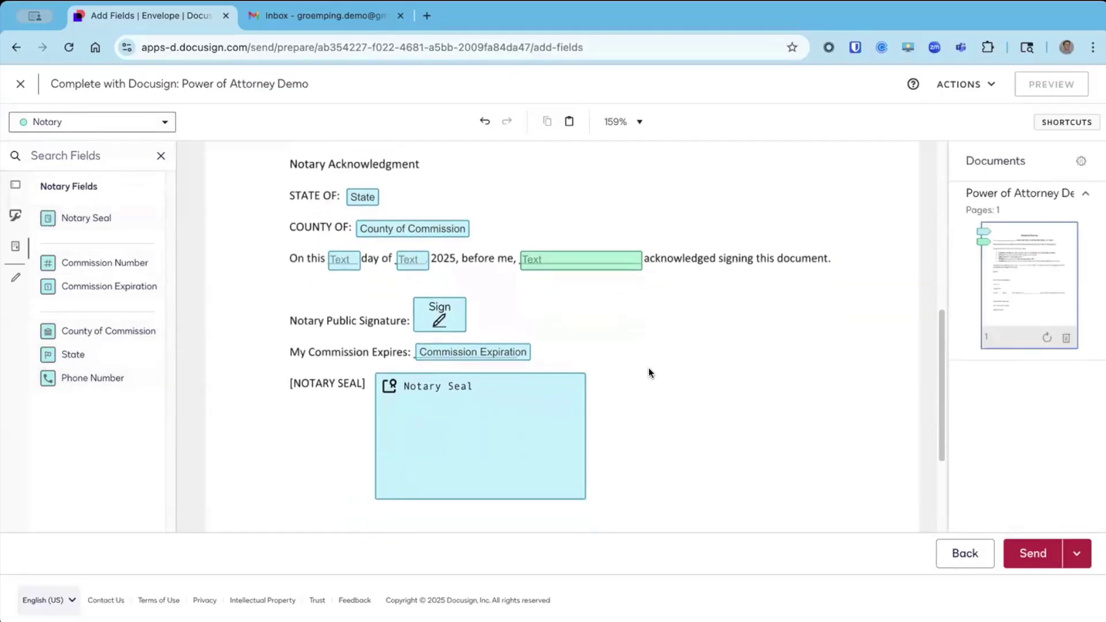
Add a large Notary Text box below the seal and uncheck Required Field.
click(15, 187)
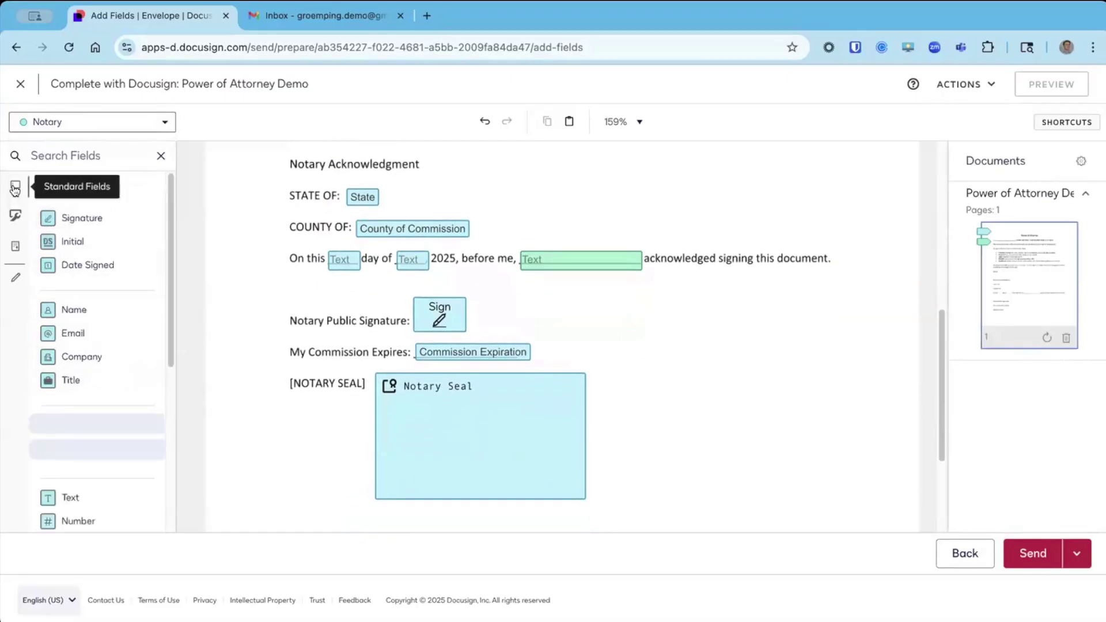
scroll(129, 454, down, 1)
scroll(270, 413, down, 2)
drag(67, 432, 352, 414)
drag(440, 430, 755, 496)
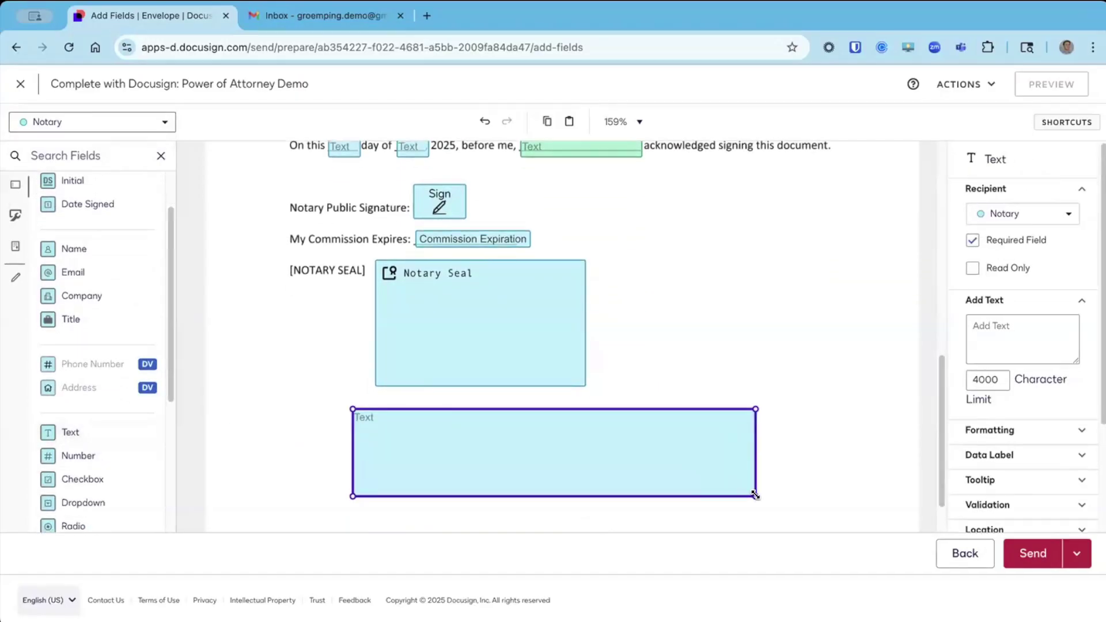
click(973, 241)
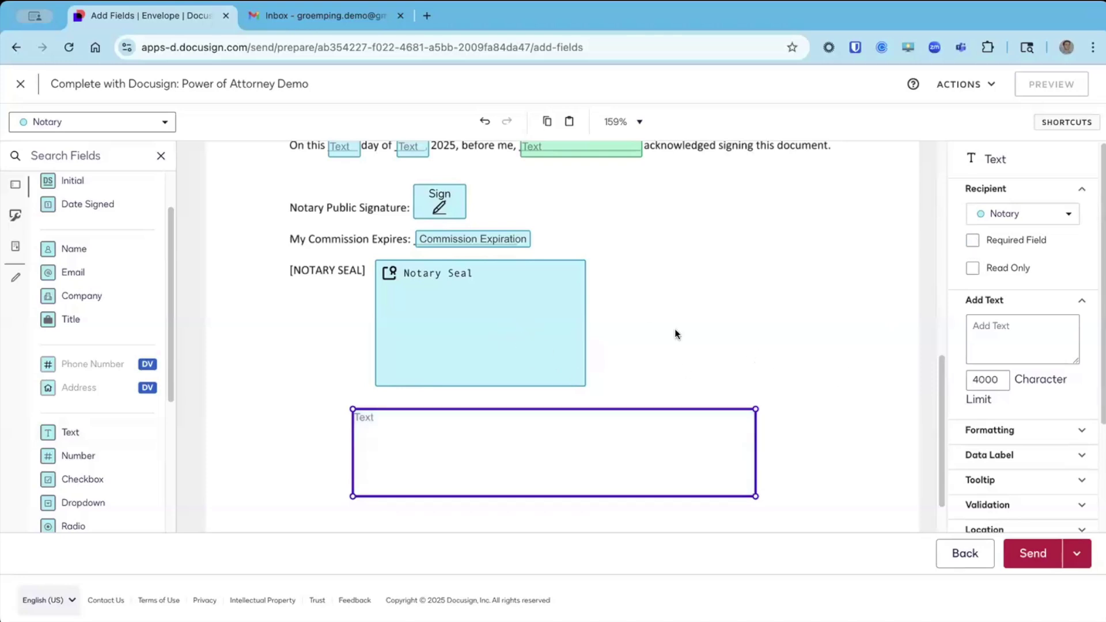
click(714, 376)
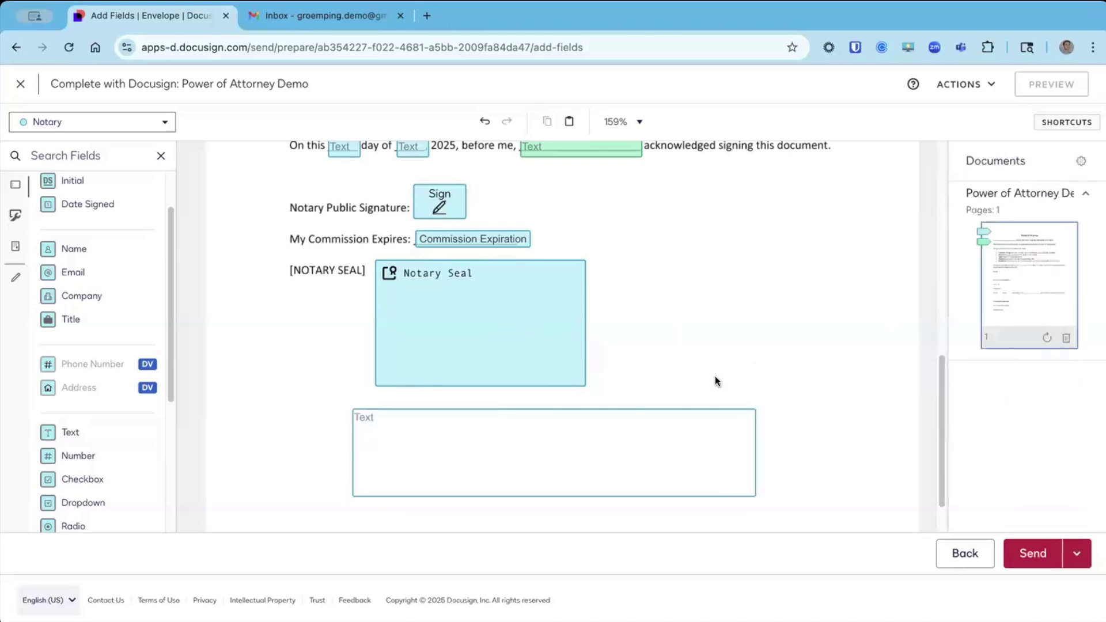
click(691, 457)
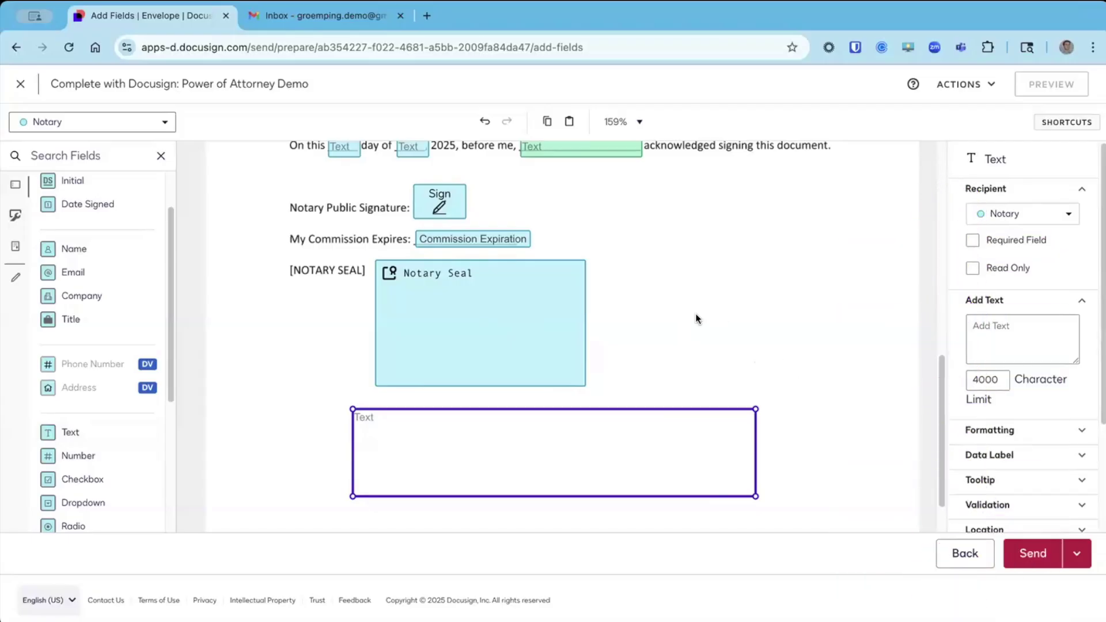
Check the large text box, both signer name fields, the signer's signature and the State field.
click(696, 313)
click(690, 459)
click(658, 341)
scroll(660, 341, up, 5)
scroll(659, 341, up, 4)
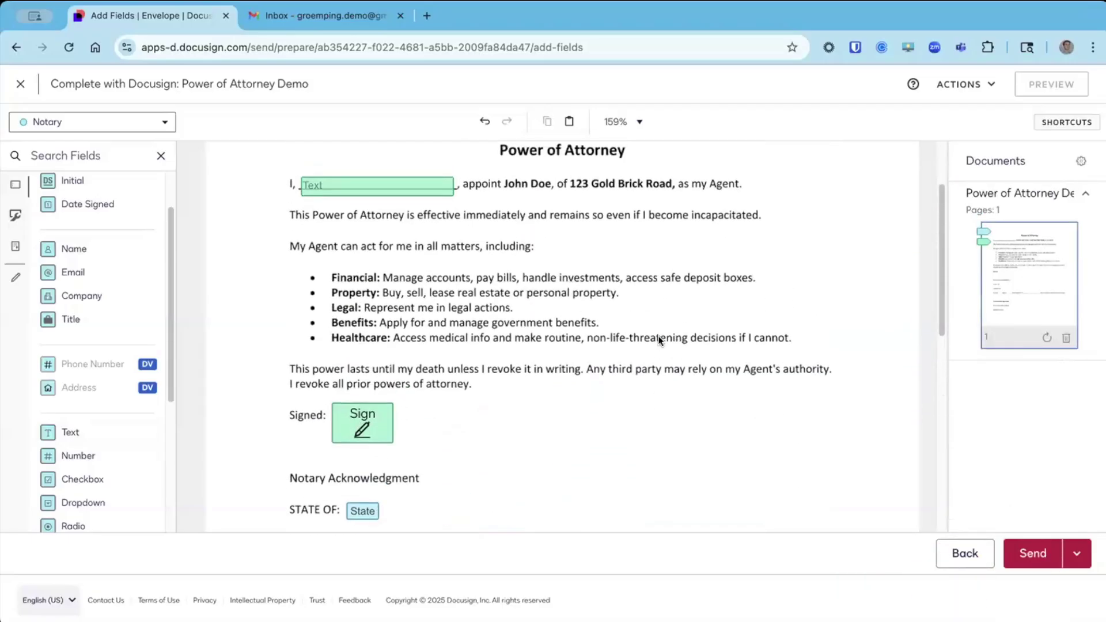
click(337, 269)
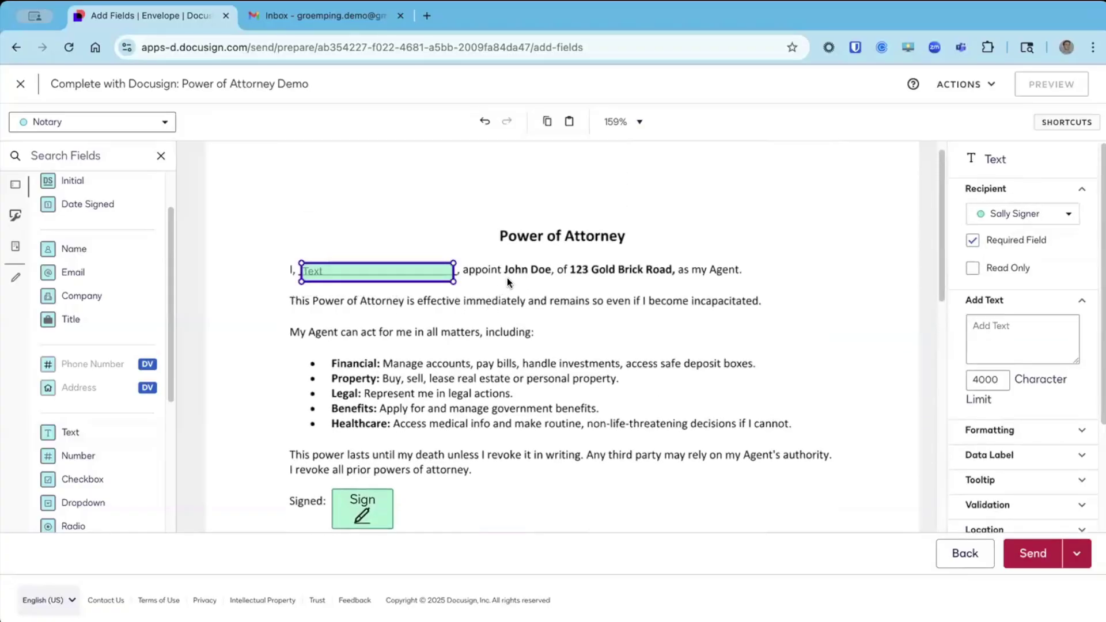
scroll(527, 374, down, 4)
click(553, 434)
click(380, 291)
scroll(384, 303, down, 1)
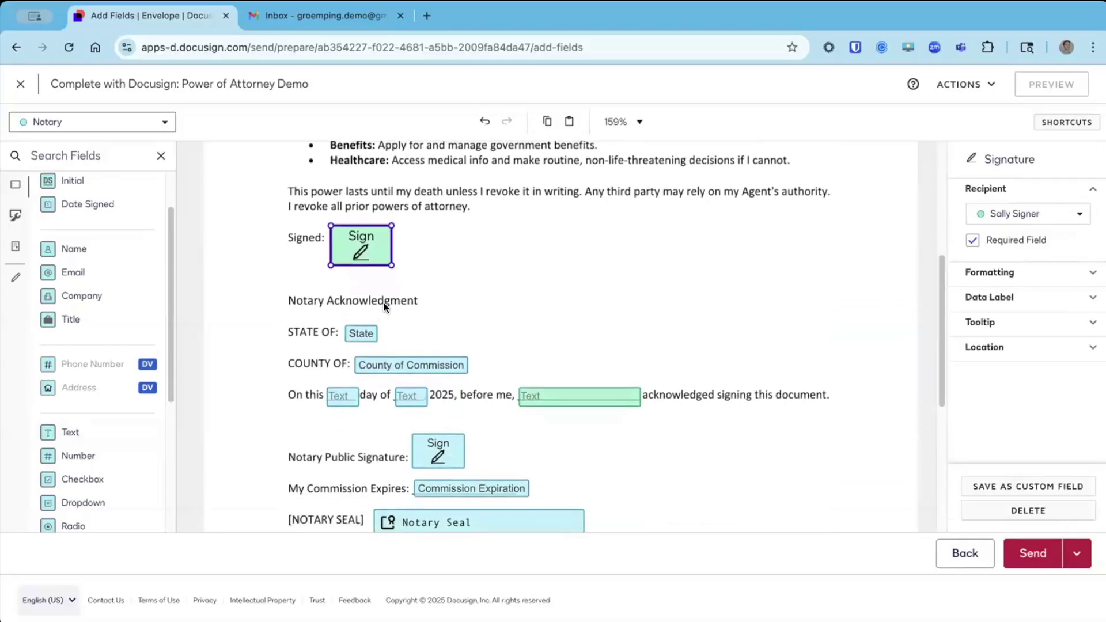
click(364, 332)
Check the notary's Commission Expiration, signature, Notary Seal and the large text box below the seal.
scroll(323, 288, down, 1)
drag(305, 279, 501, 323)
scroll(322, 357, down, 1)
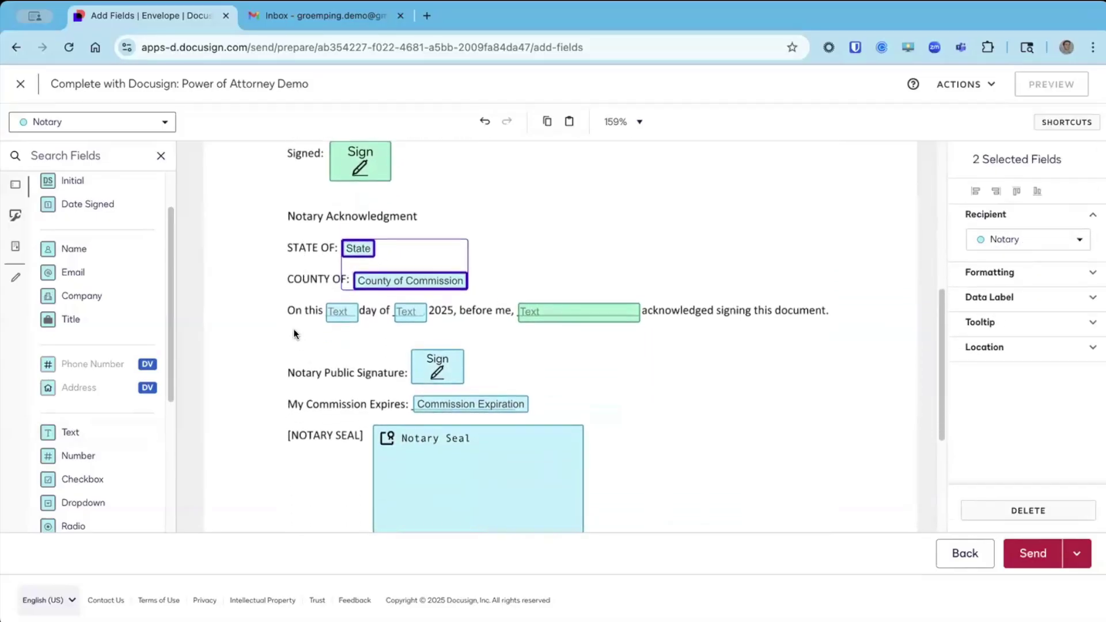
drag(293, 329, 439, 314)
scroll(536, 368, down, 1)
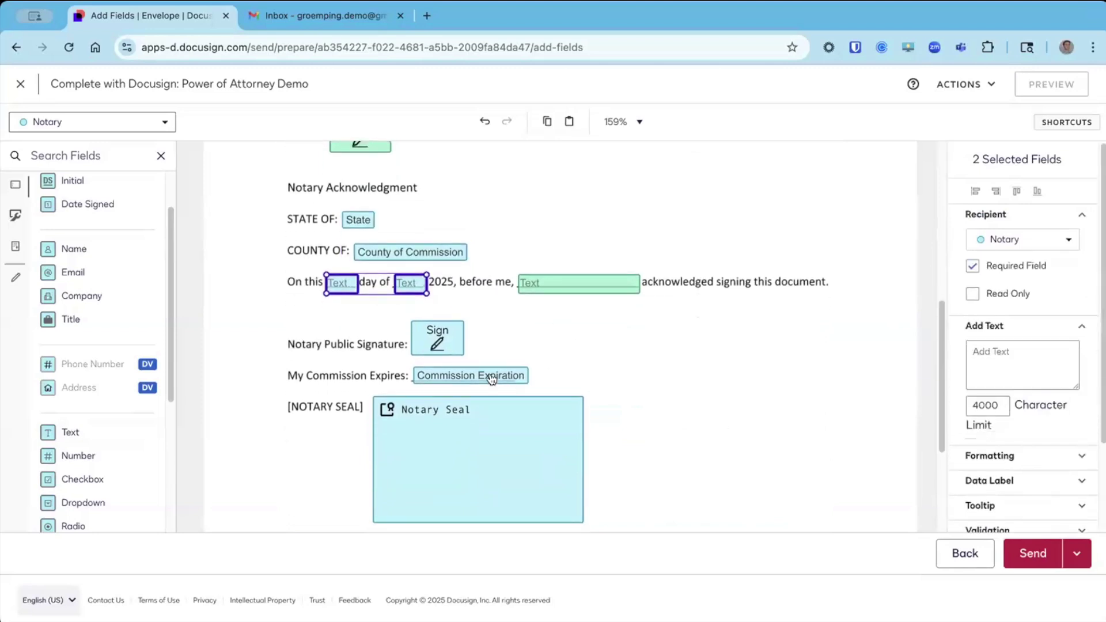
click(491, 380)
click(443, 345)
click(491, 463)
scroll(636, 424, down, 2)
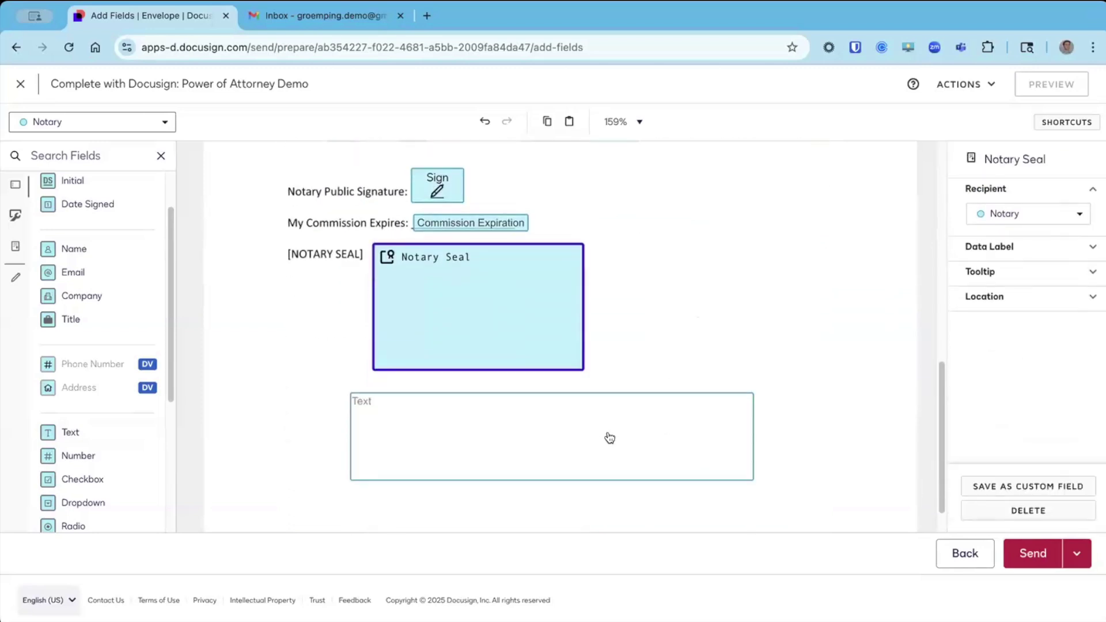
click(610, 438)
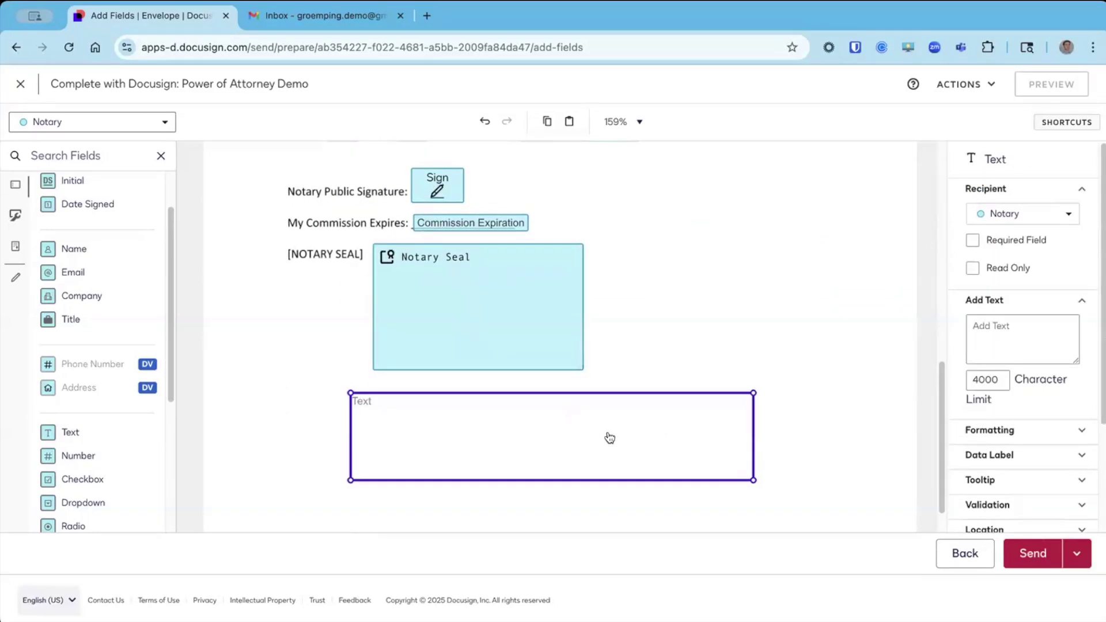
click(627, 352)
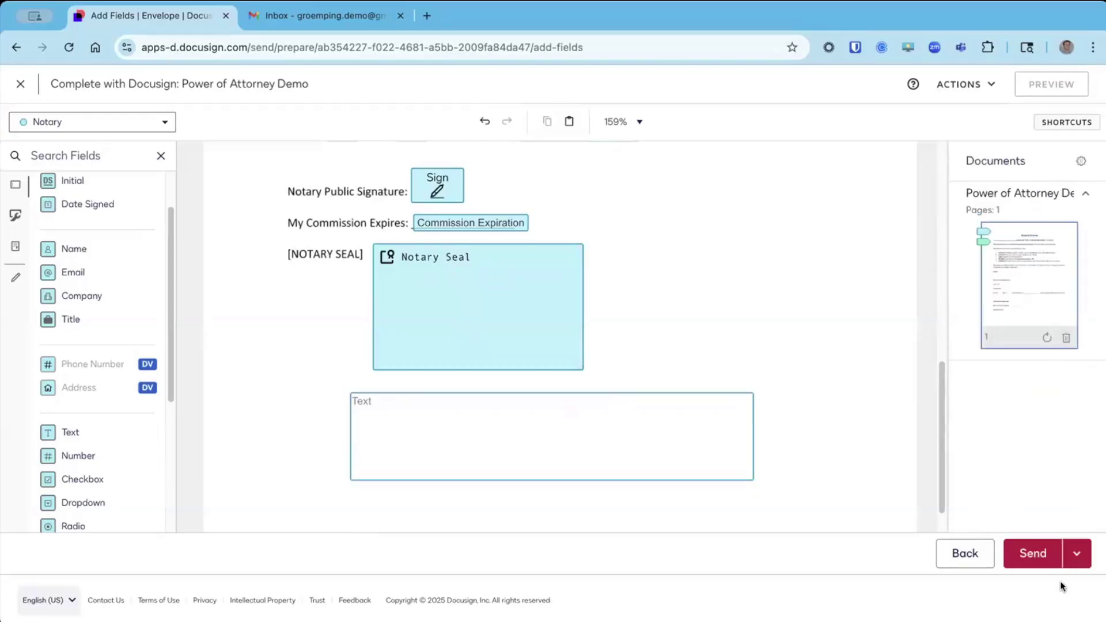
Send the Power of Attorney envelope and bring up the Sent agreements list.
click(1033, 554)
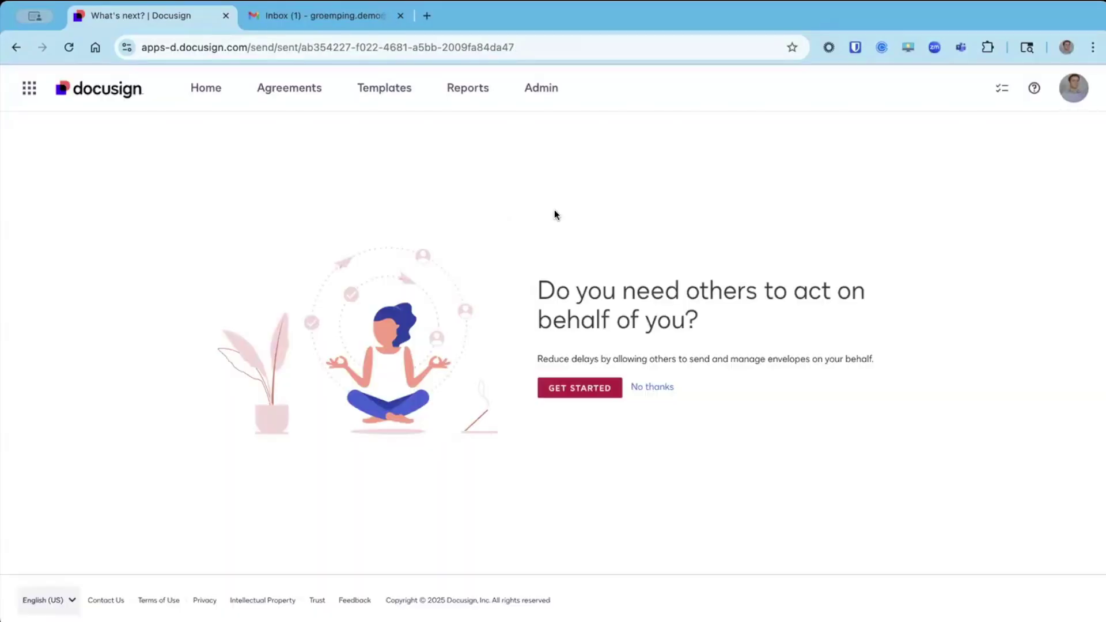
click(290, 91)
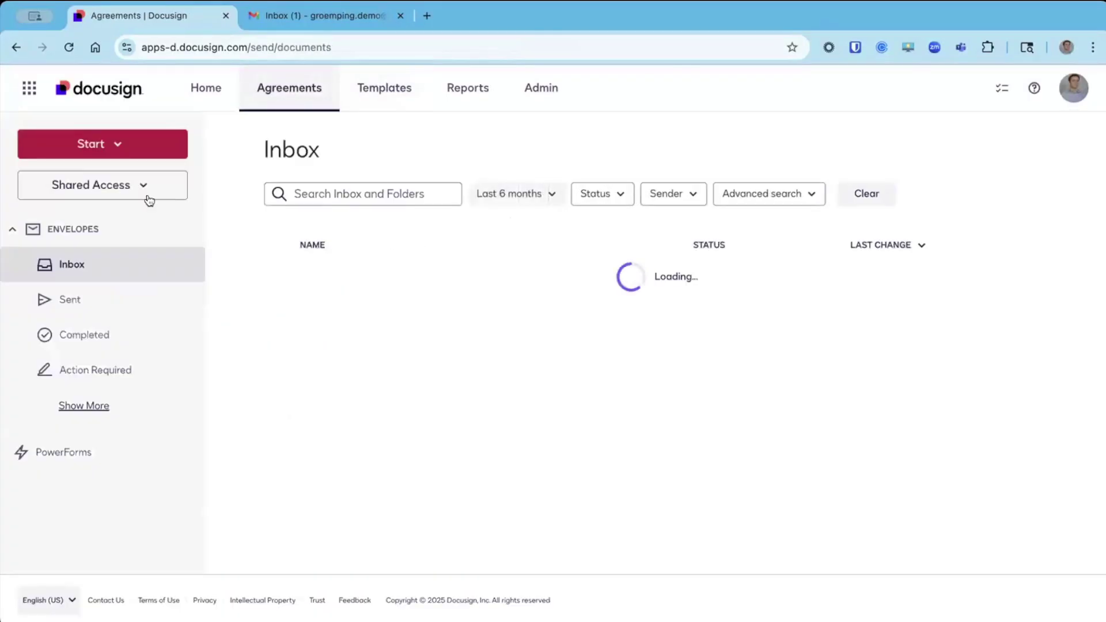
click(83, 304)
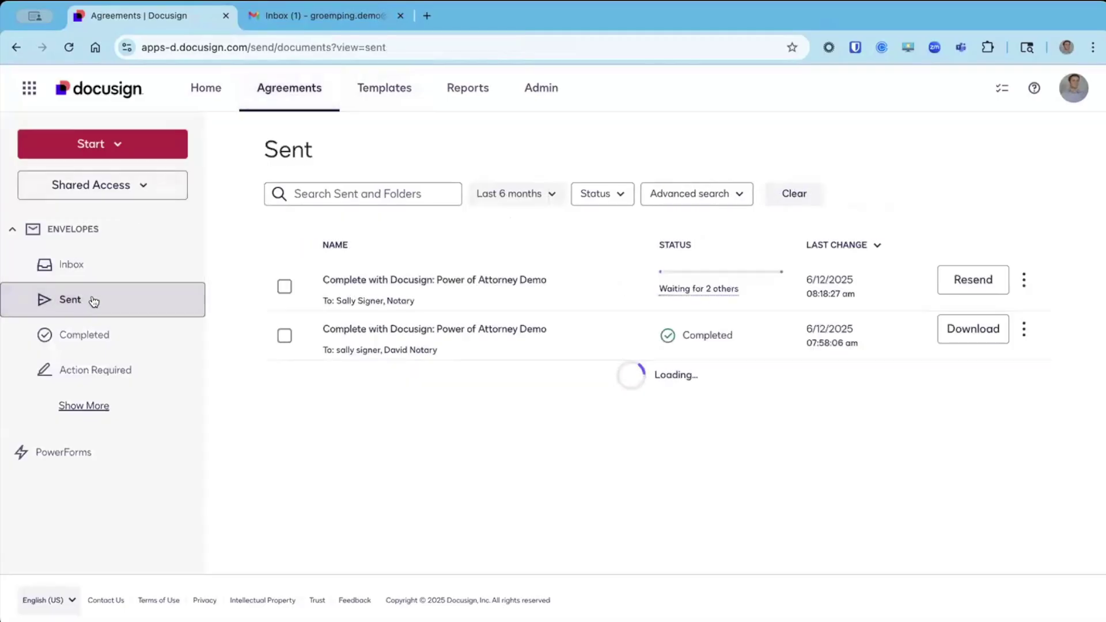
Select the new envelope and view its 'Waiting for 2 others' status details.
click(284, 286)
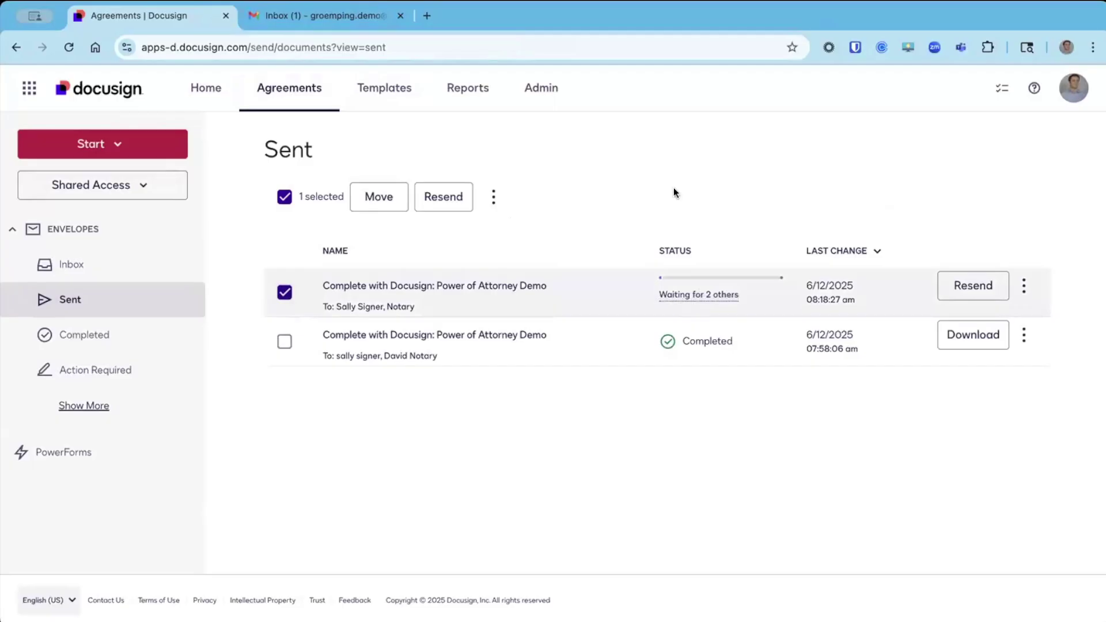
click(683, 295)
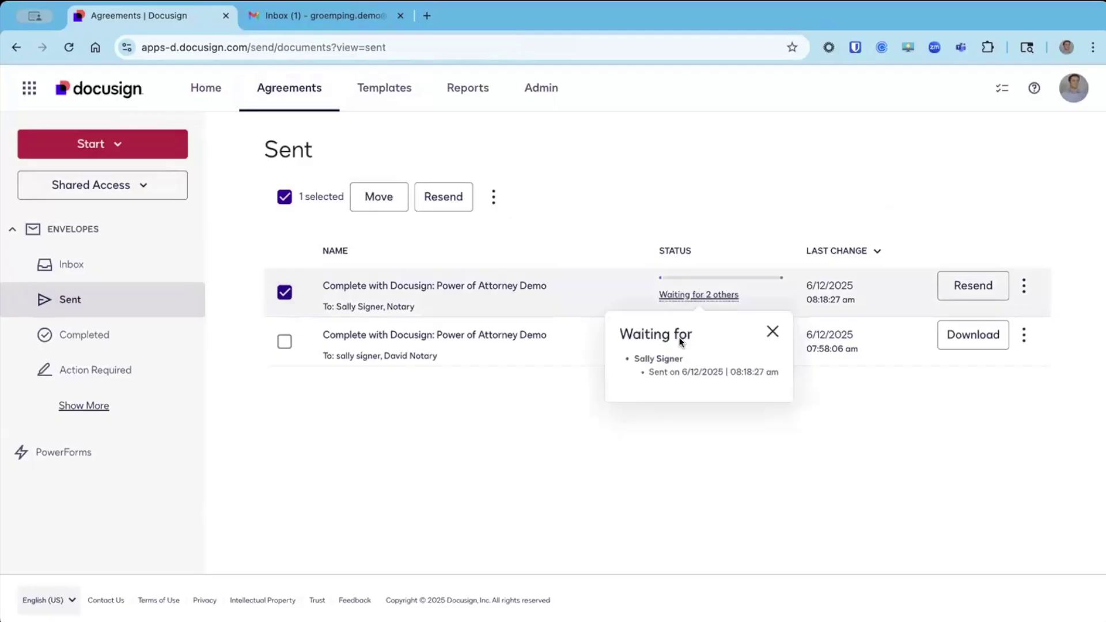
click(771, 332)
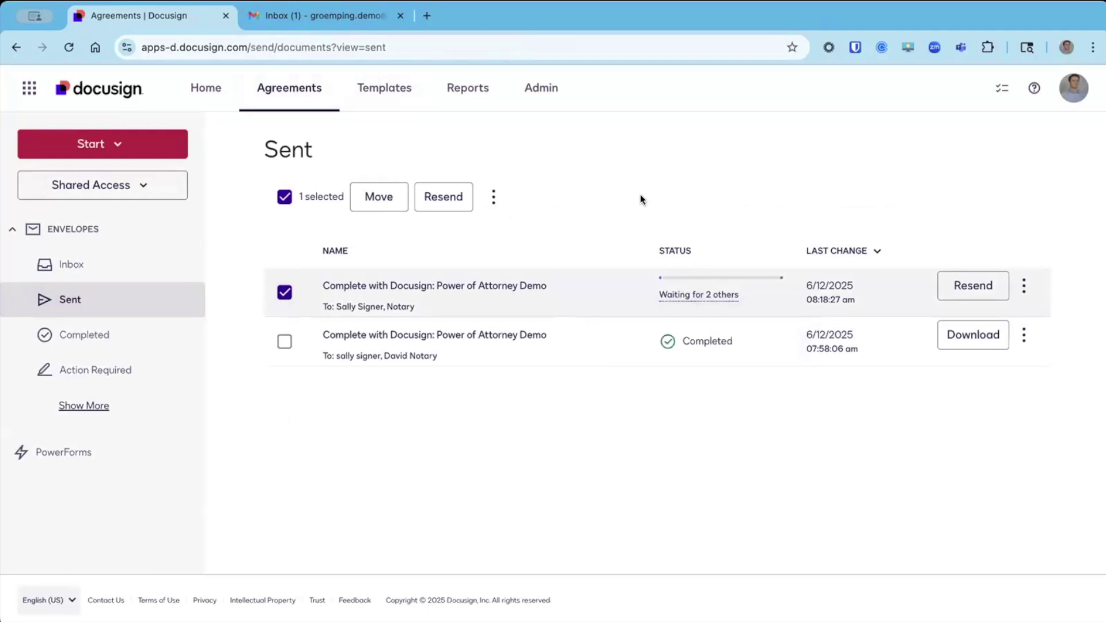
Read the 'Complete with Docusign: Power of Attorney Demo' email in the signer's Gmail inbox, including the OneNotary requirements.
click(330, 20)
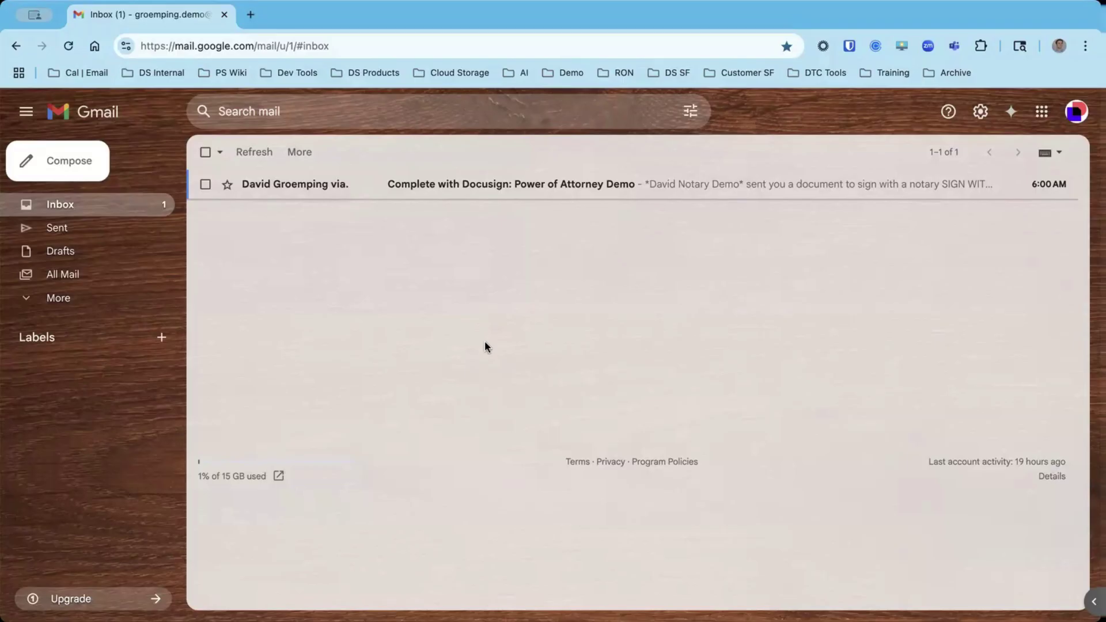
click(305, 186)
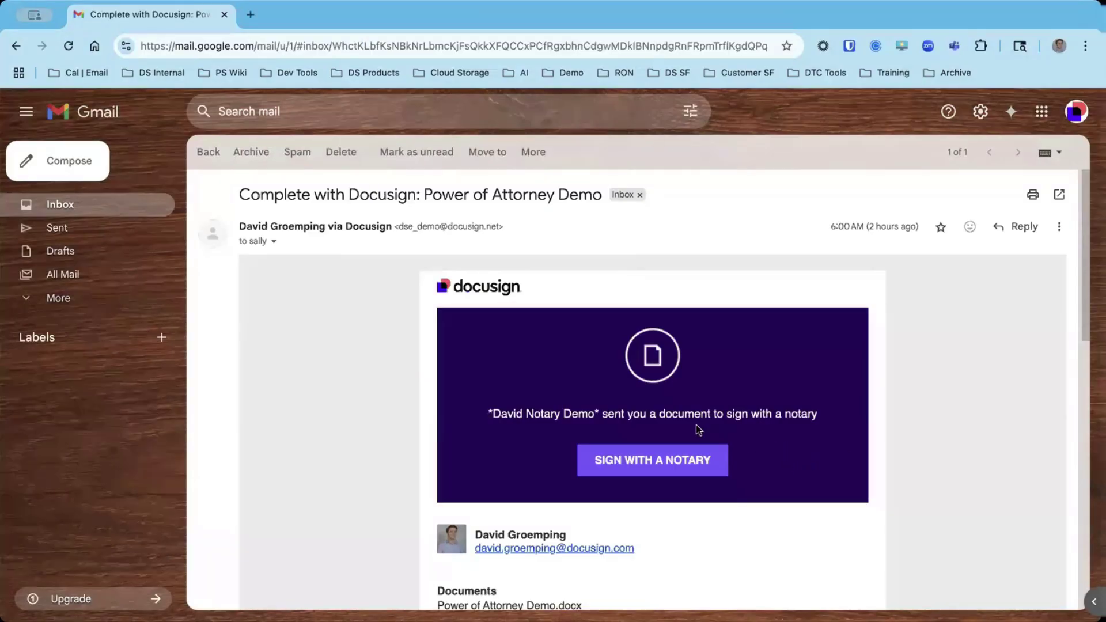
scroll(579, 388, down, 5)
drag(686, 481, 440, 406)
click(443, 406)
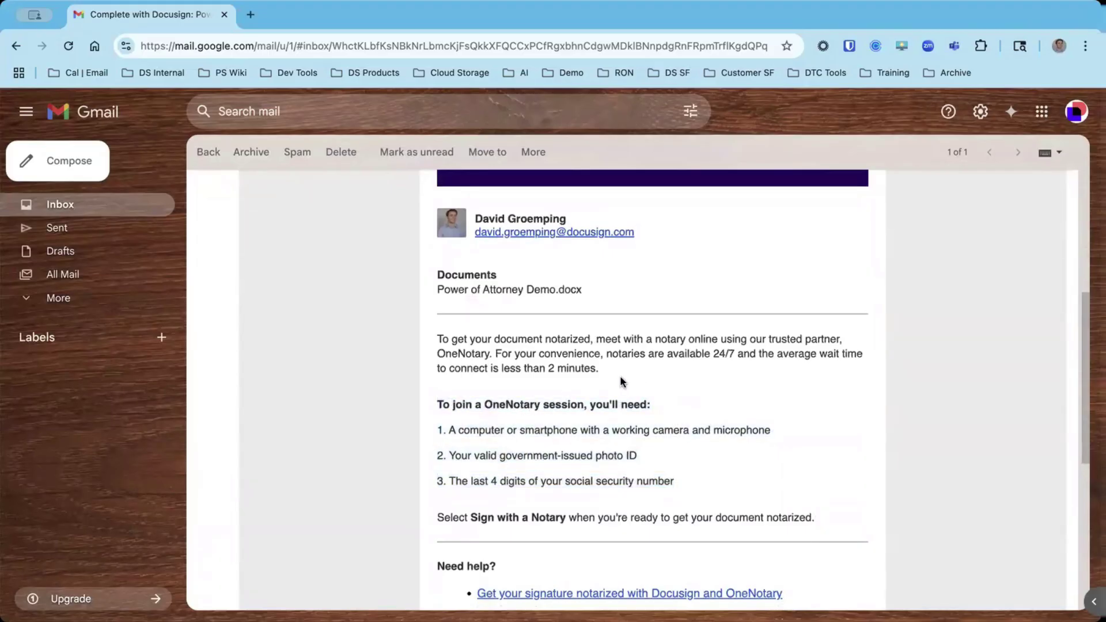
scroll(620, 376, up, 5)
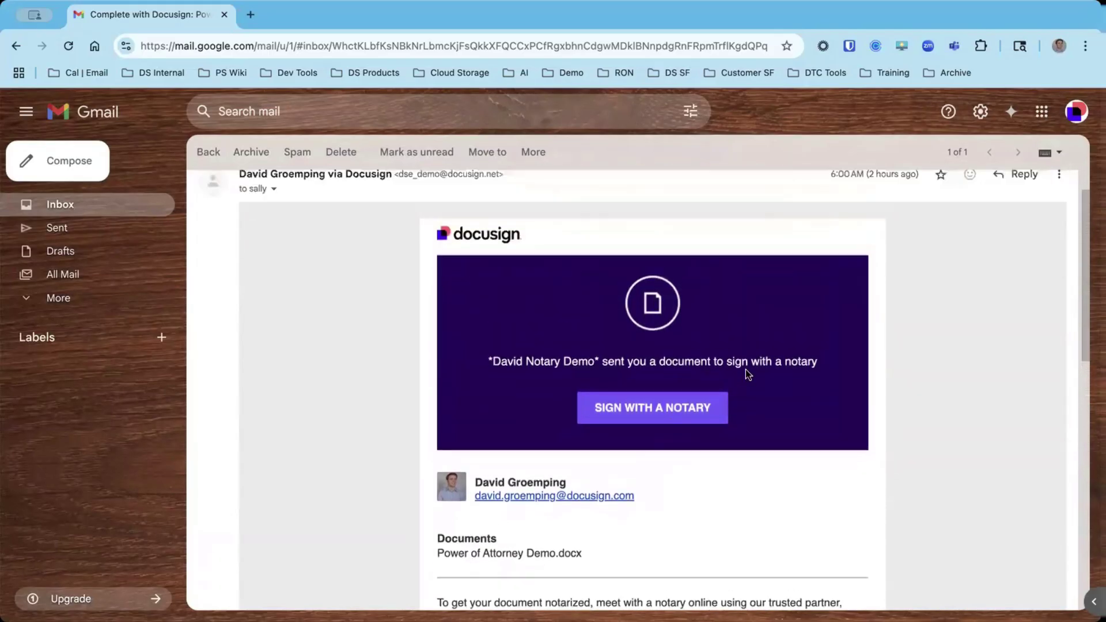
scroll(748, 374, up, 1)
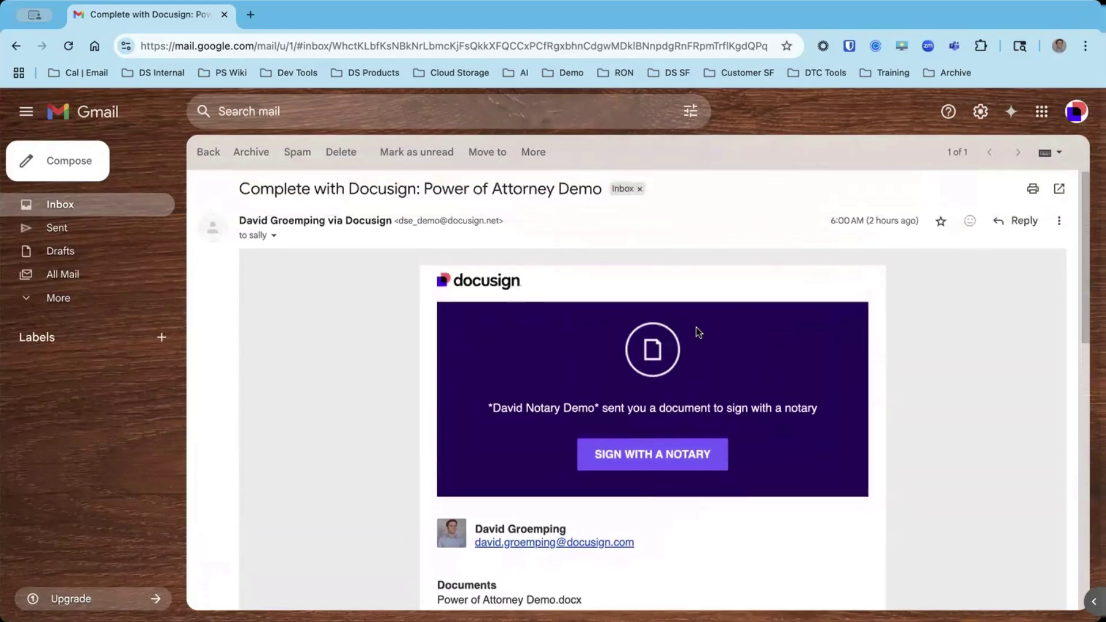
Start signing with a notary and accept both the Docusign and OneNotary terms.
click(647, 466)
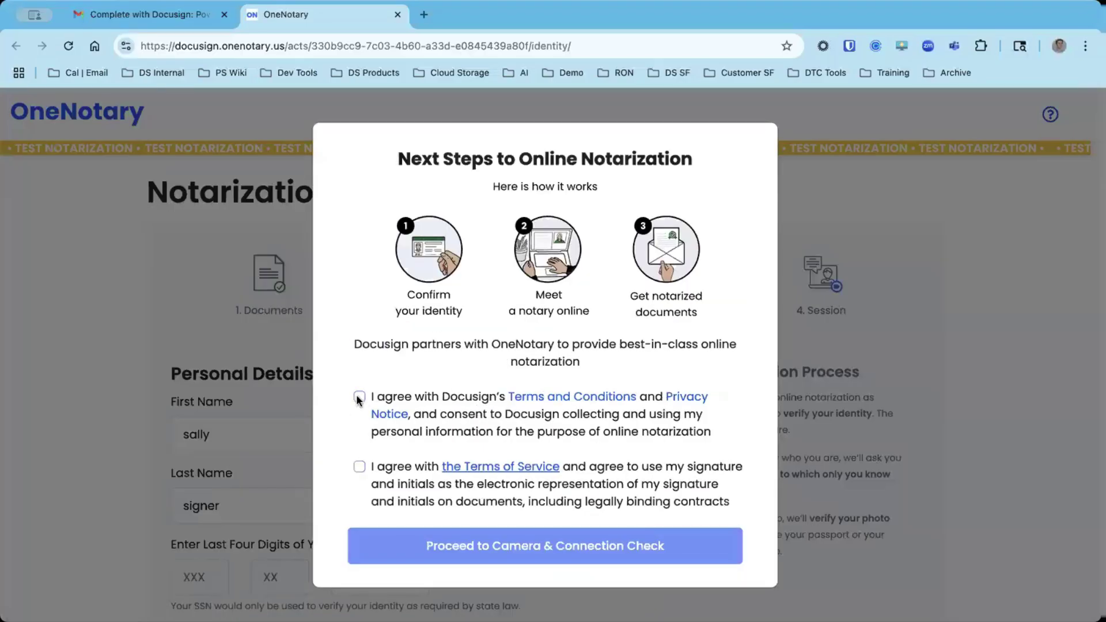
click(357, 397)
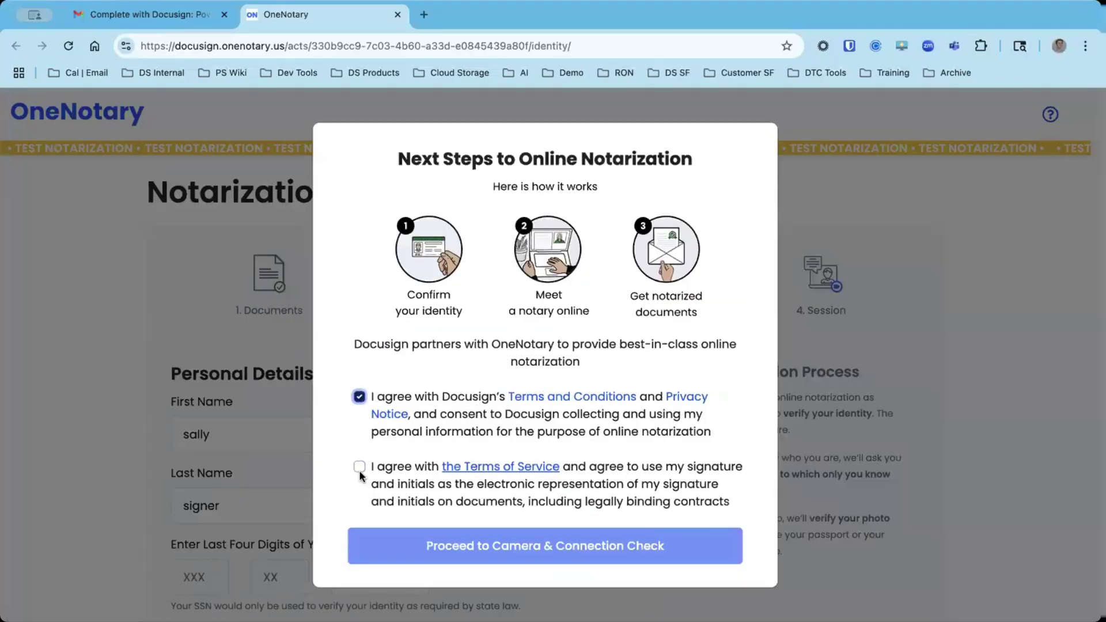
click(419, 511)
click(453, 540)
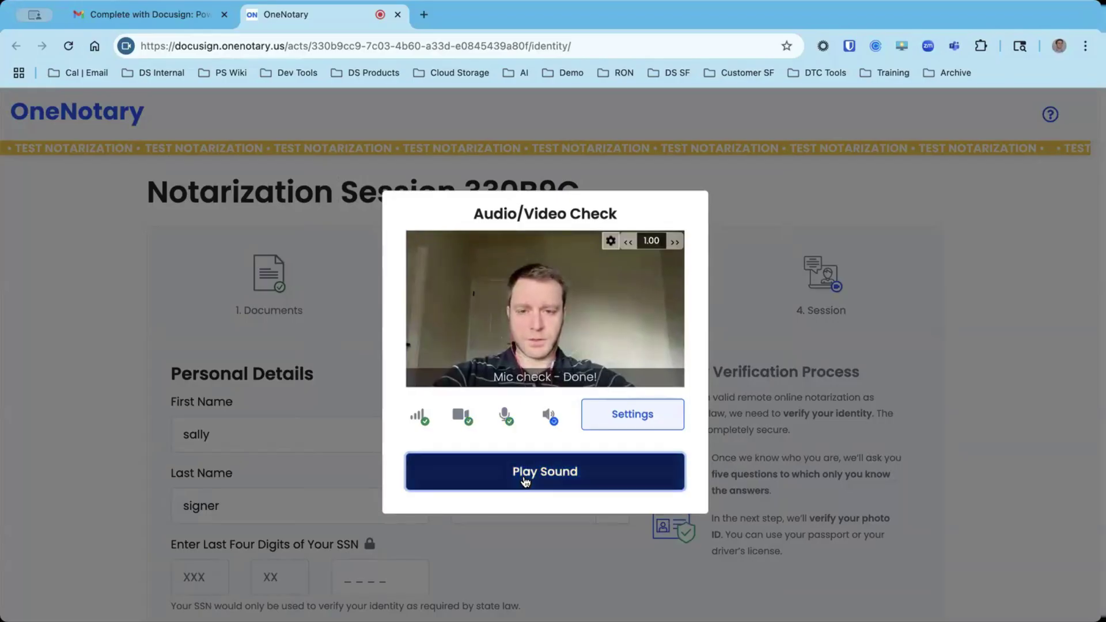
Pass the speaker test sound check and save the device check.
click(526, 481)
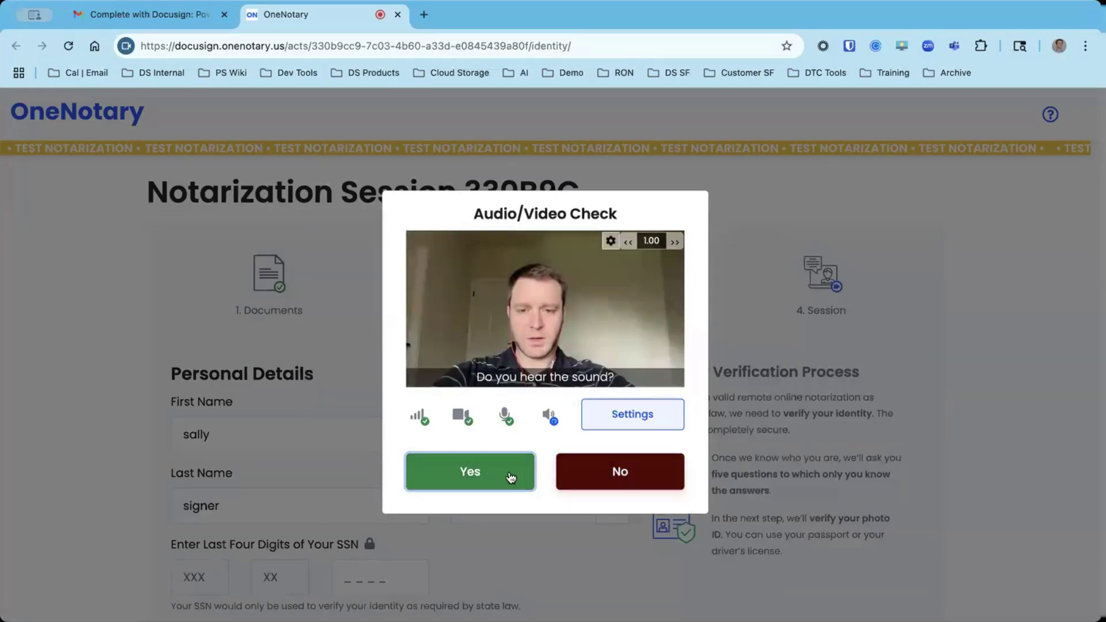
click(510, 477)
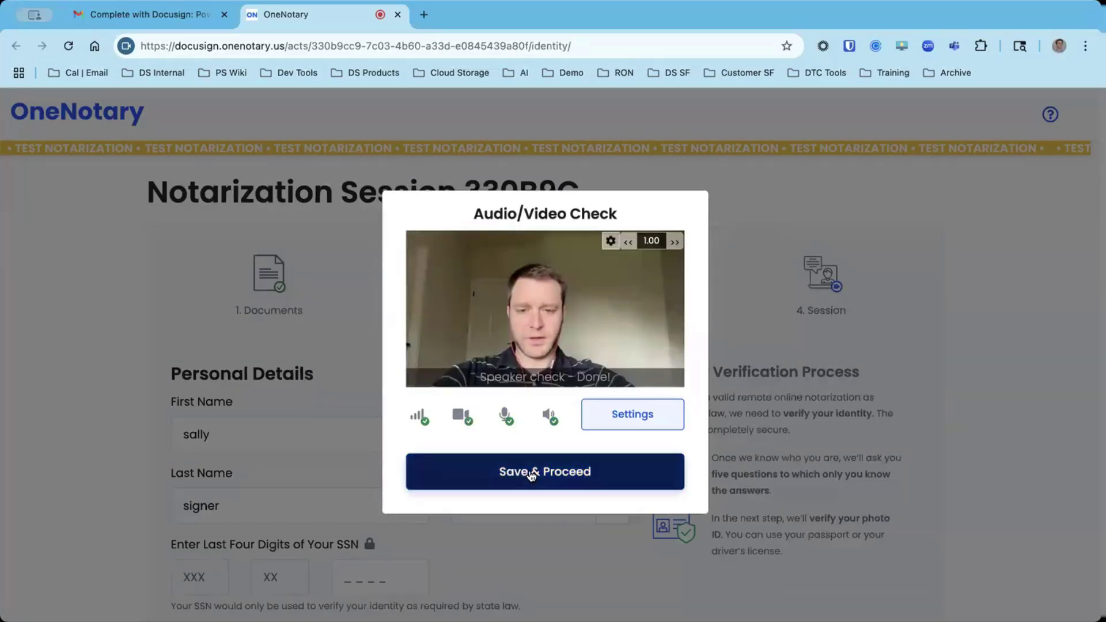
click(570, 473)
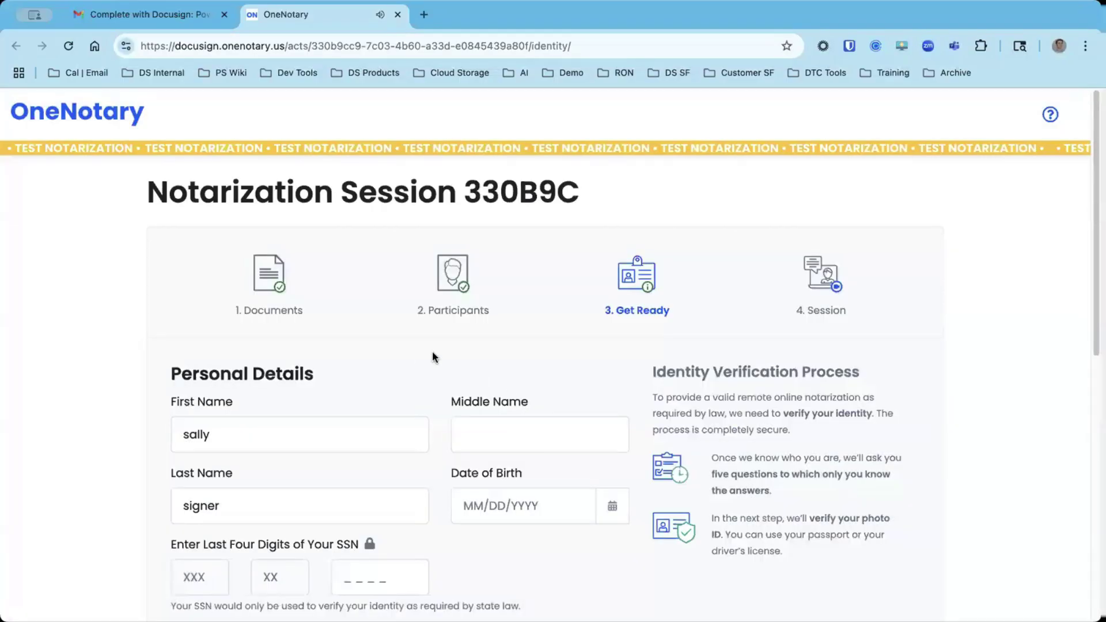
Review the signer's first and last name entries on the Get Ready form.
scroll(434, 349, down, 3)
click(274, 304)
click(276, 362)
scroll(479, 287, down, 1)
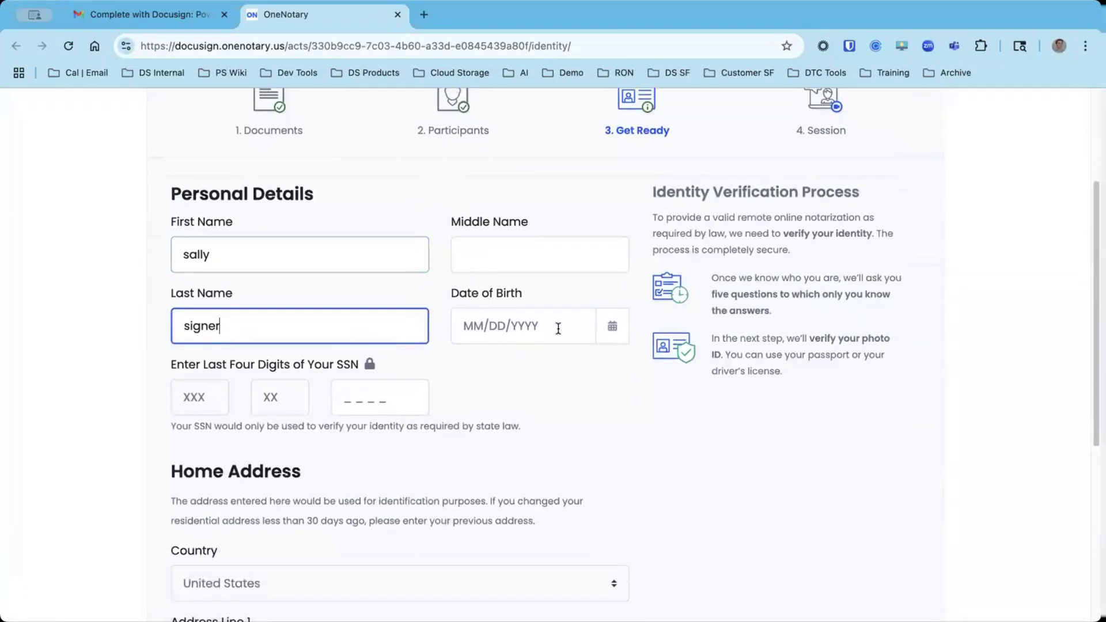
Enter the signer's date of birth, correcting the year, and the last four SSN digits.
click(558, 329)
text(1)
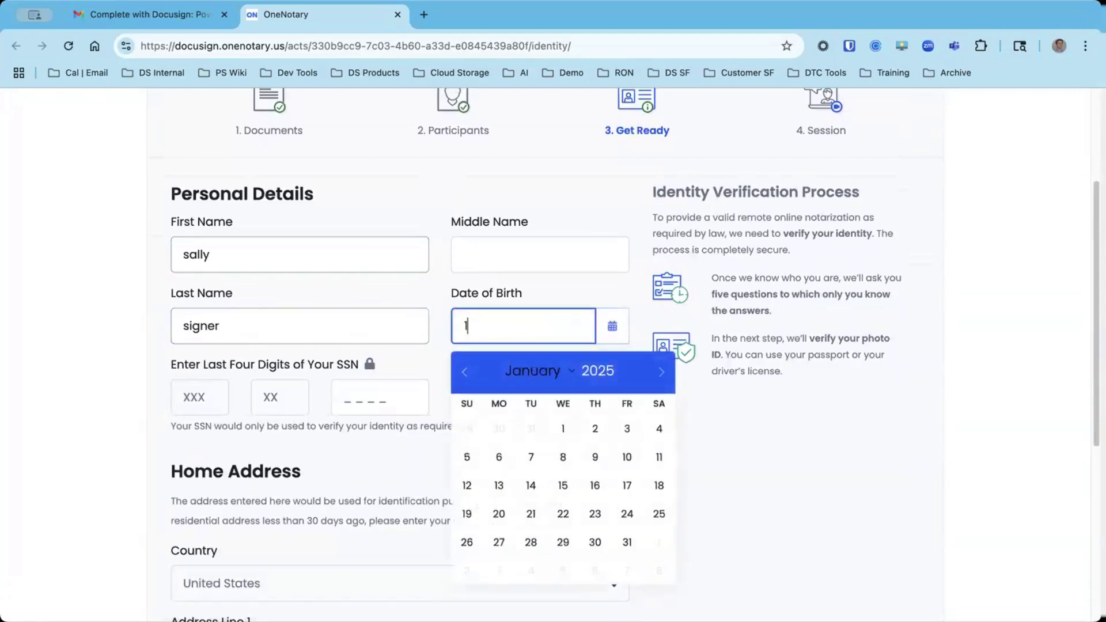
text(1/11/19)
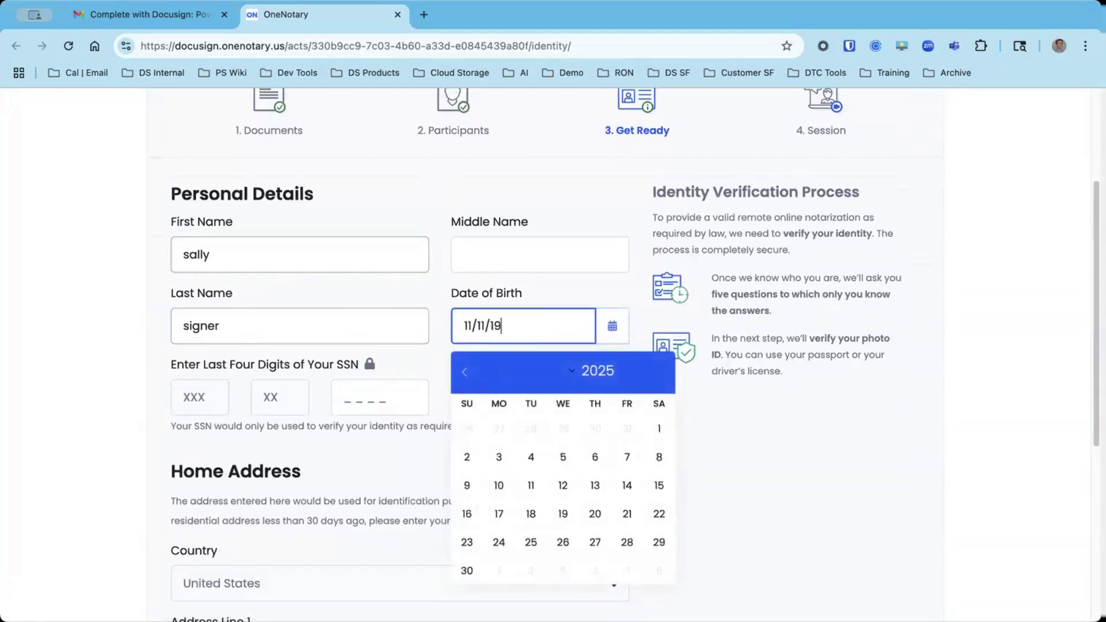
text(00)
key(BackSpace)
key(BackSpace)
text(90)
click(80, 370)
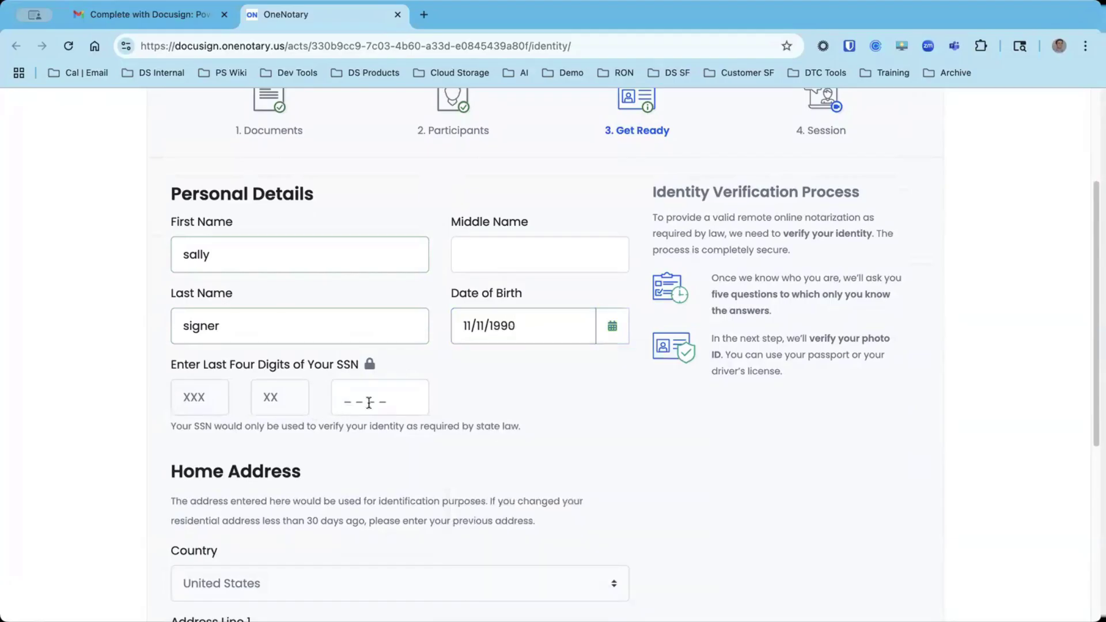
click(374, 394)
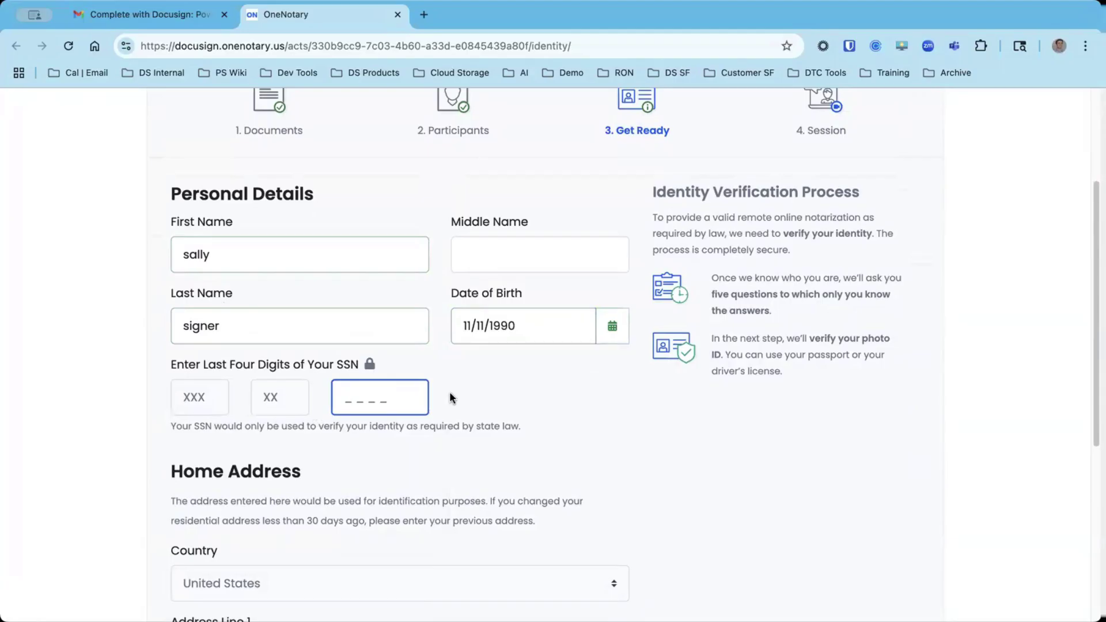
text(1234)
scroll(365, 407, down, 6)
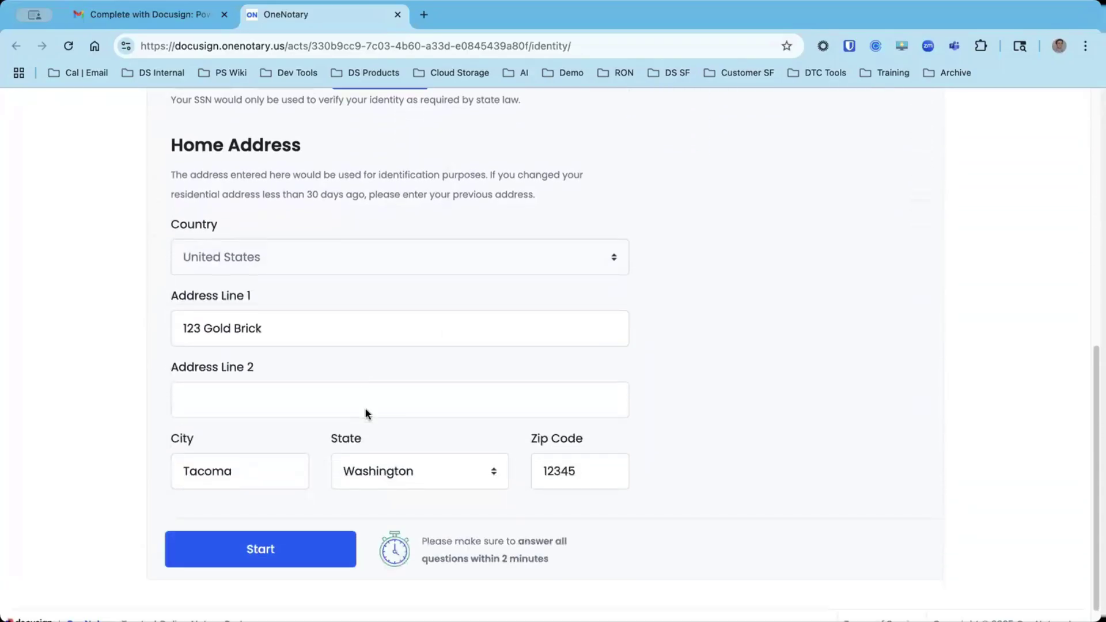
Choose the correct answers for the college team, city, property seller and corporations questions, then save.
click(274, 538)
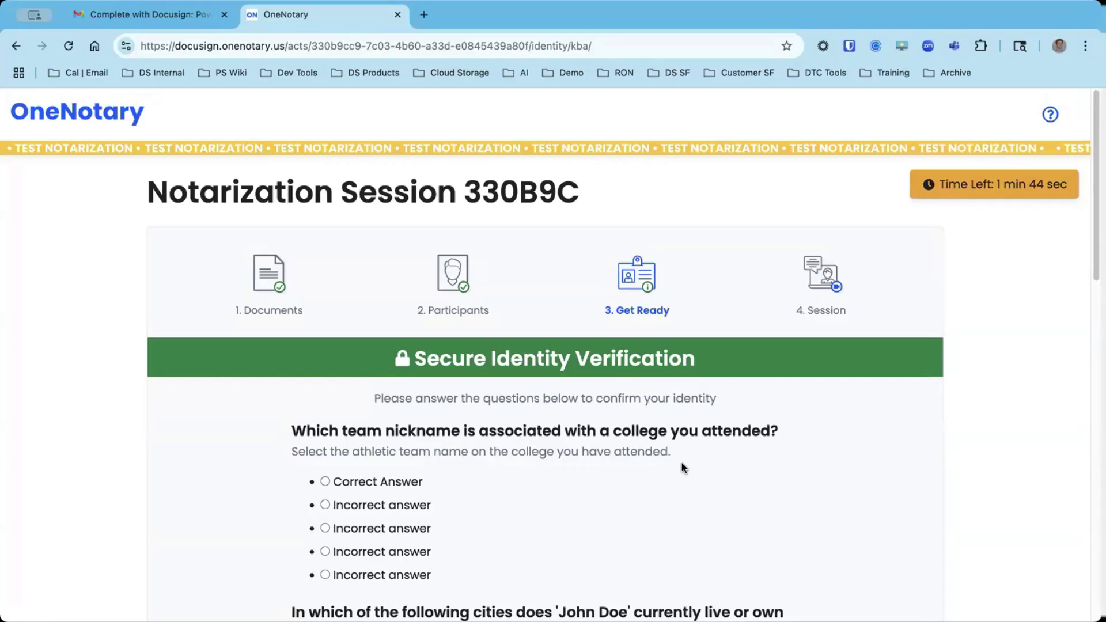
scroll(681, 462, down, 3)
scroll(545, 368, down, 1)
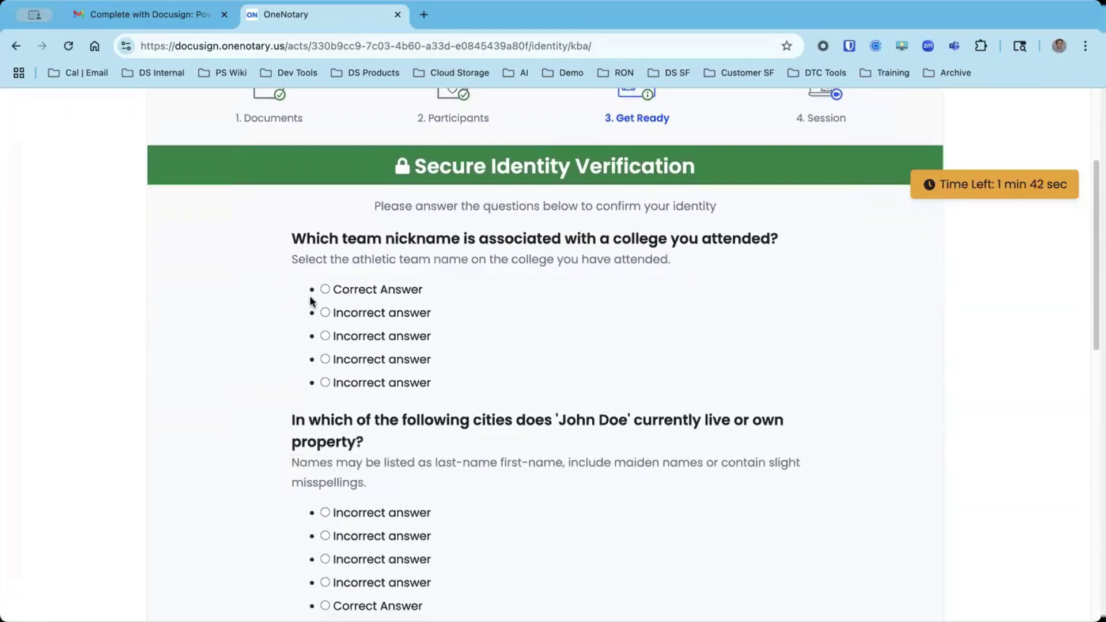
click(325, 289)
scroll(423, 311, down, 3)
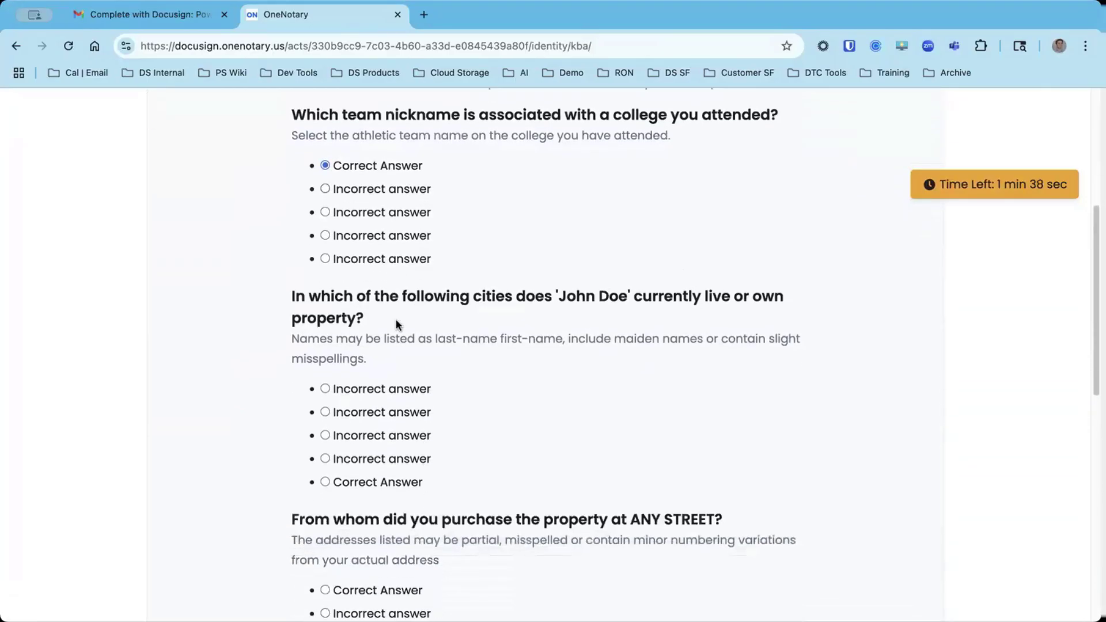
click(325, 482)
scroll(326, 449, down, 4)
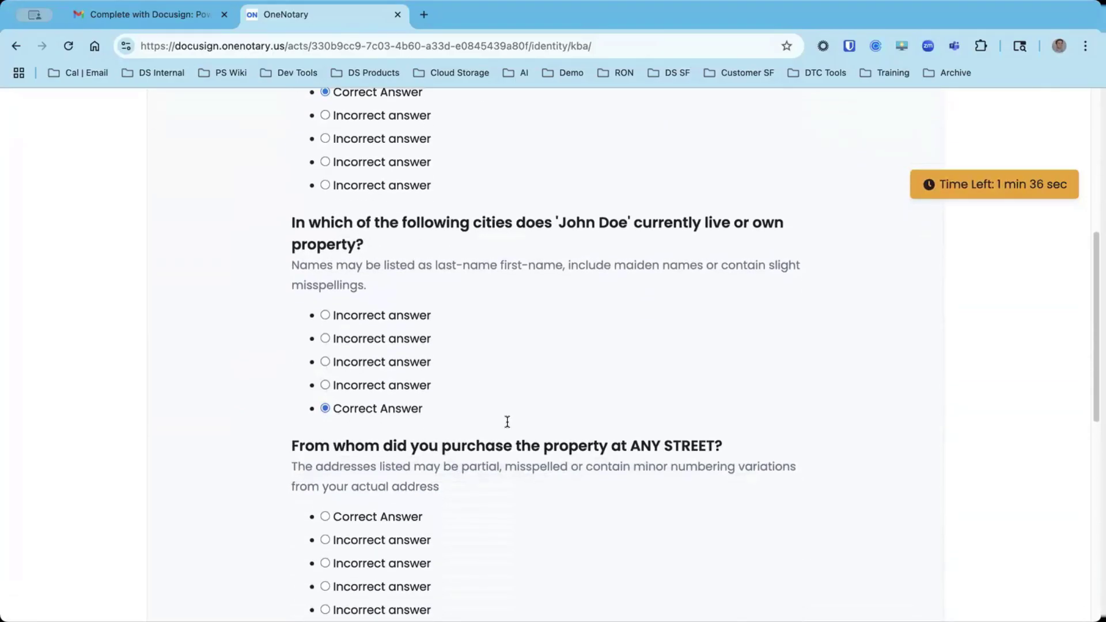
click(325, 397)
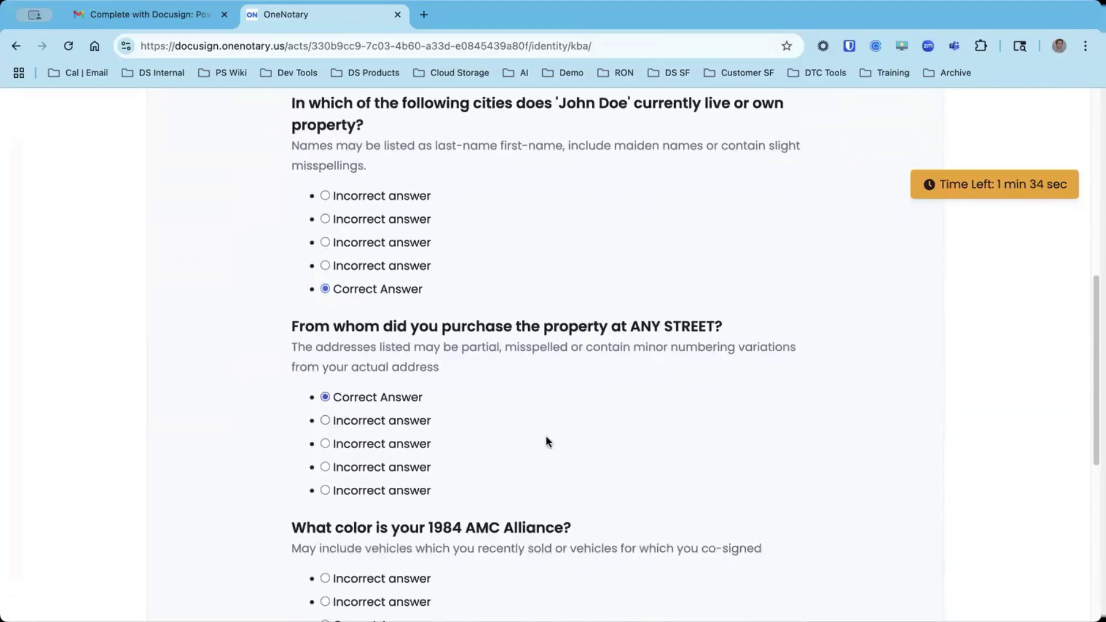
scroll(545, 434, down, 2)
scroll(548, 499, down, 3)
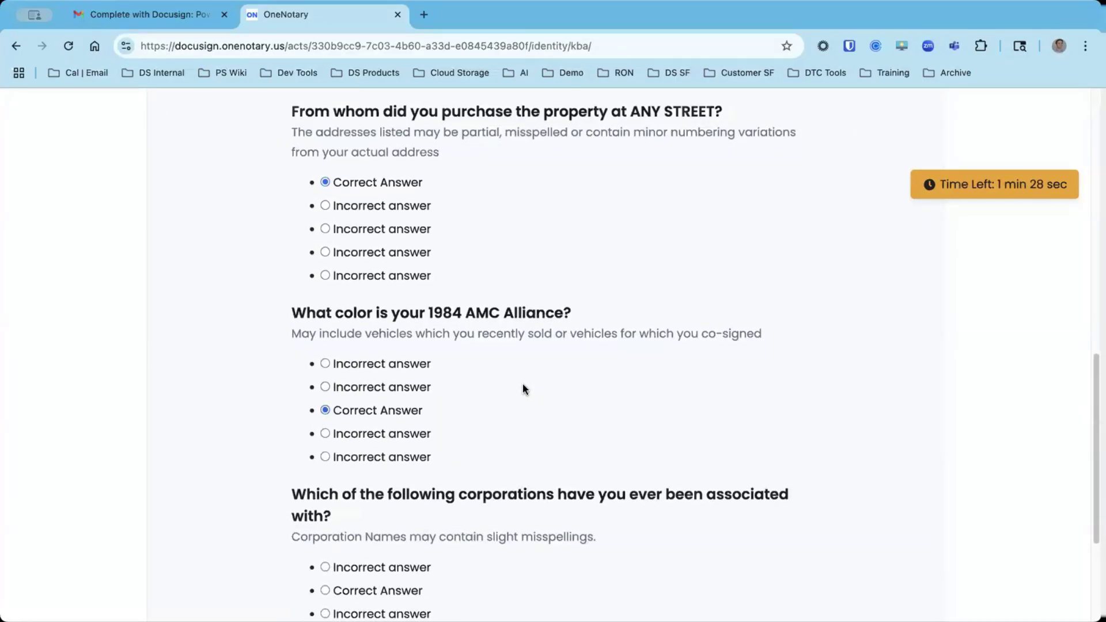
scroll(523, 383, down, 5)
click(326, 382)
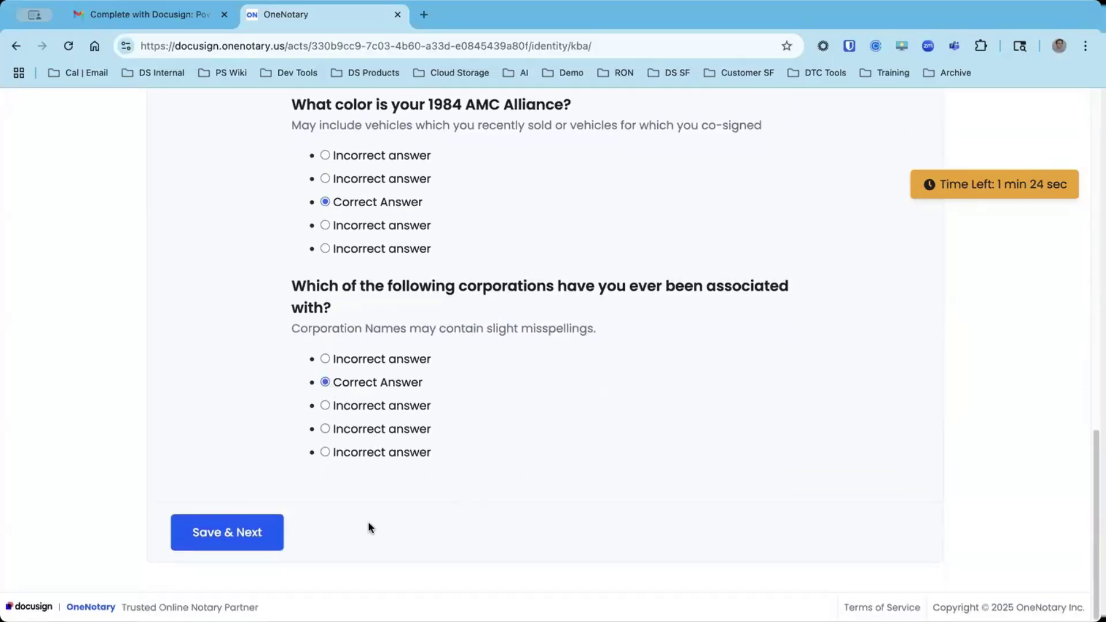
click(220, 541)
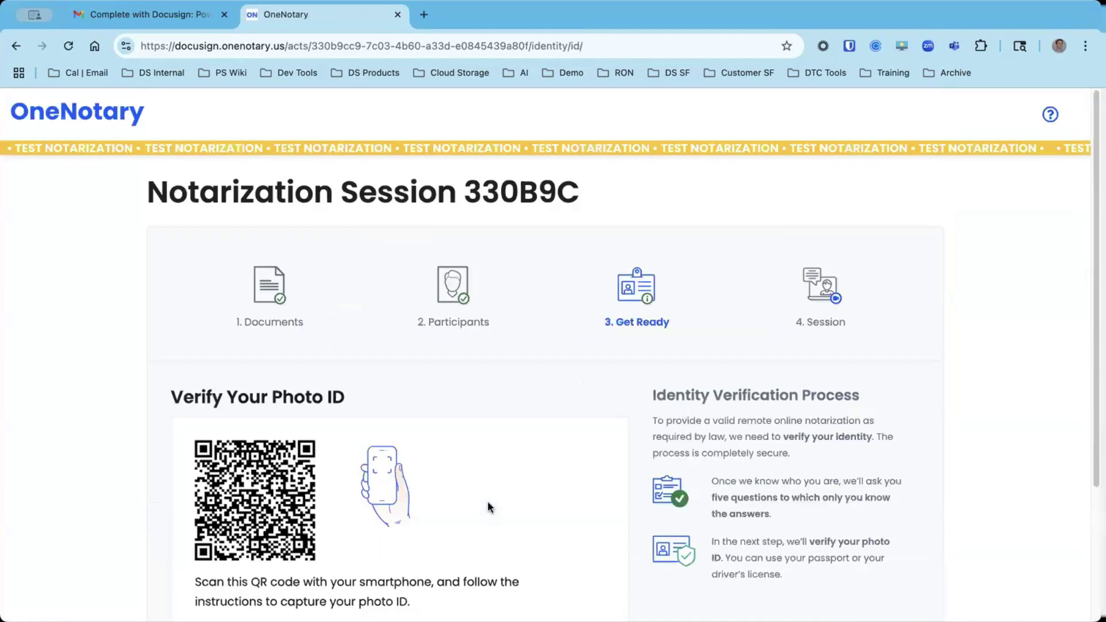
Have the photo ID verification link sent by text message to finish ID capture by phone.
scroll(488, 506, down, 3)
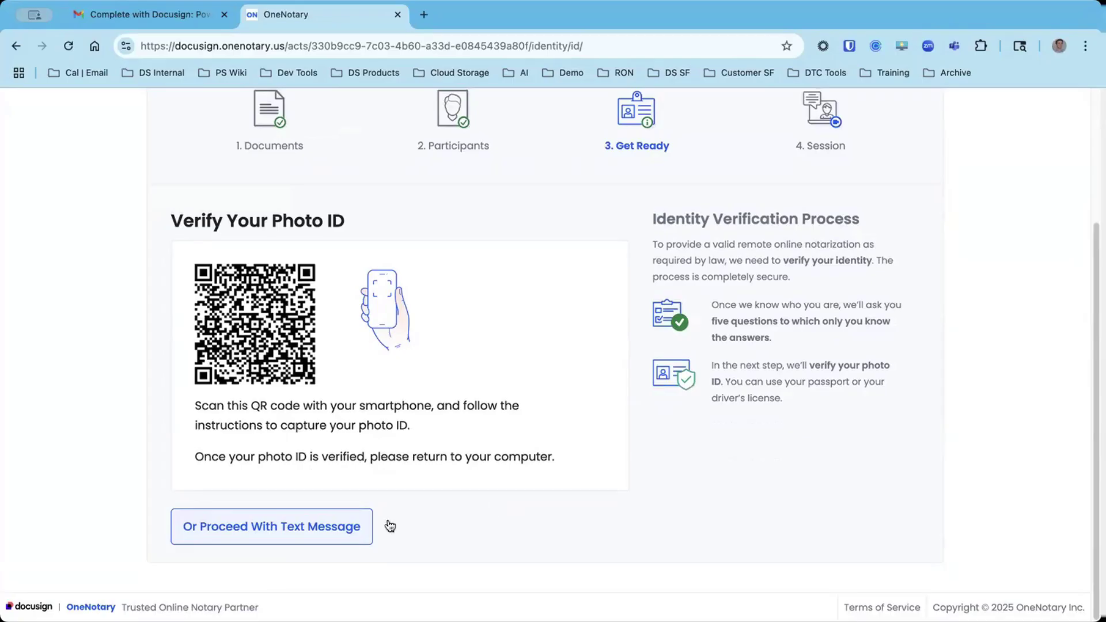
click(299, 525)
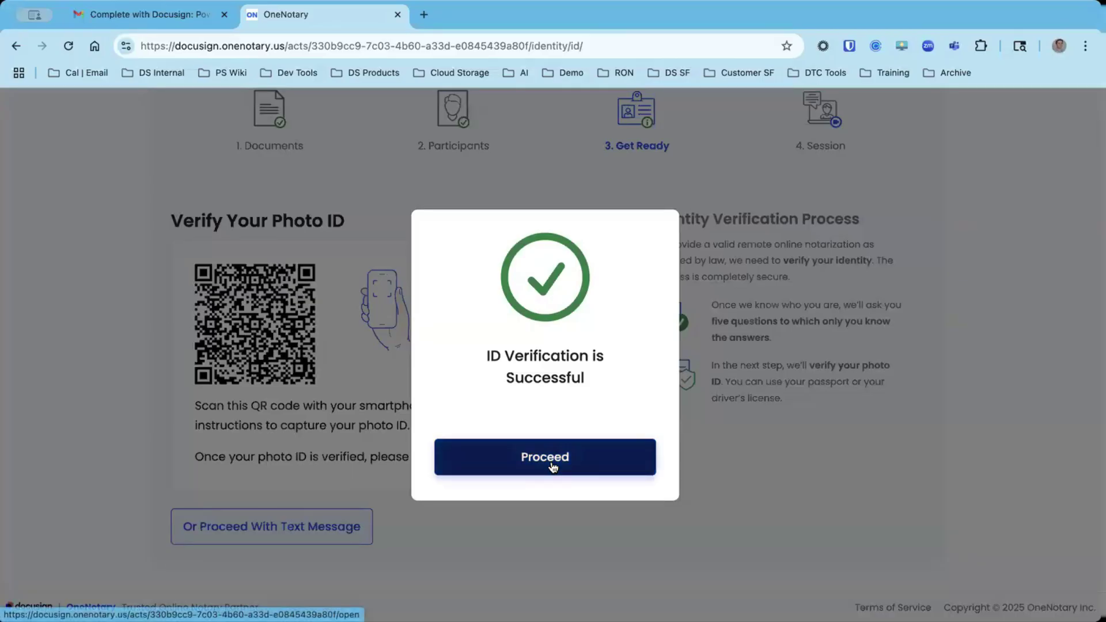
Continue past ID verification, look over the Power of Attorney preview and confirm 'I am ready'.
click(598, 458)
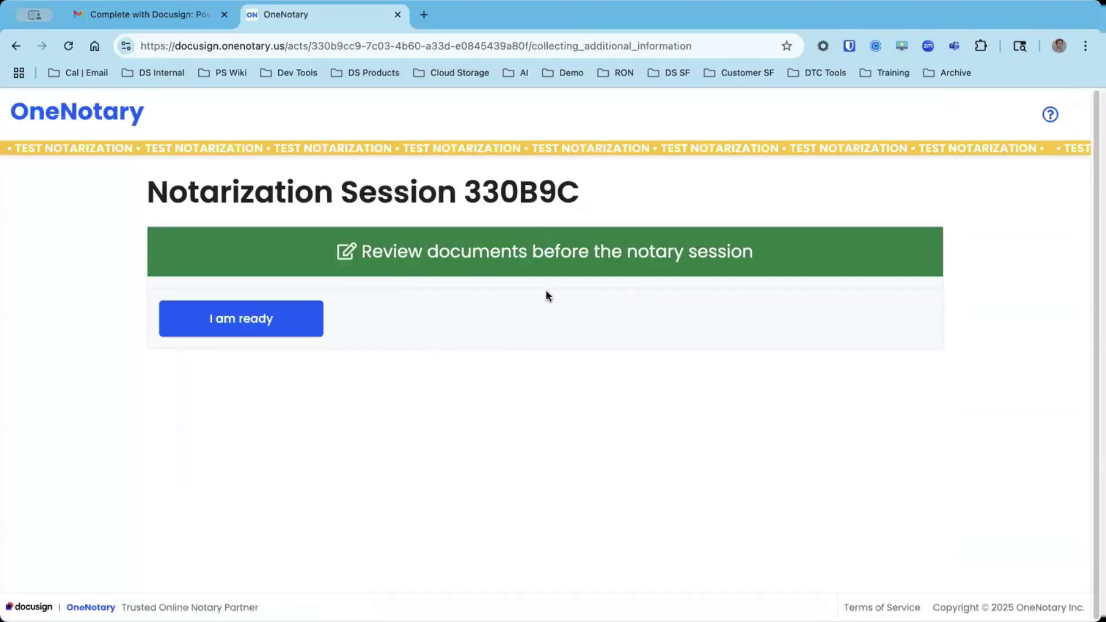
scroll(582, 351, down, 2)
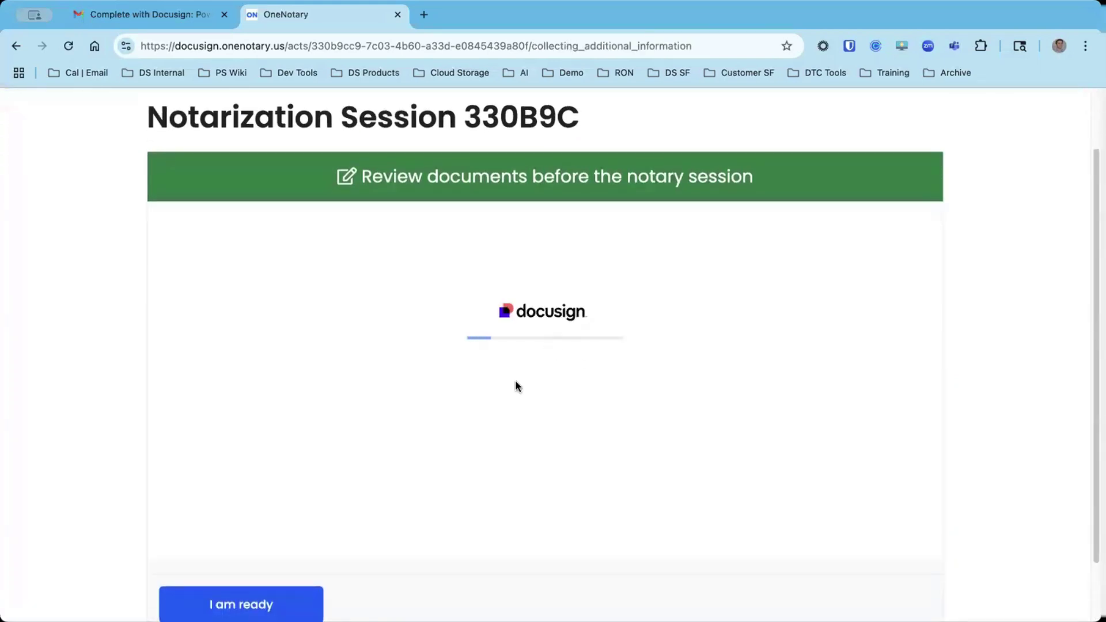
scroll(493, 403, down, 1)
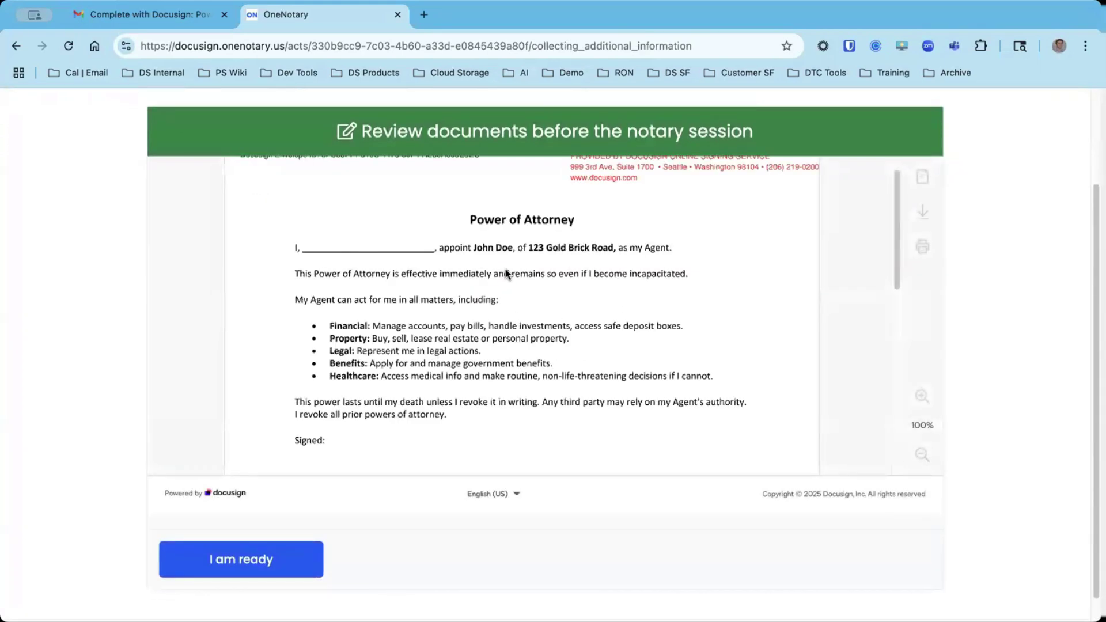
scroll(572, 357, down, 10)
scroll(543, 359, up, 10)
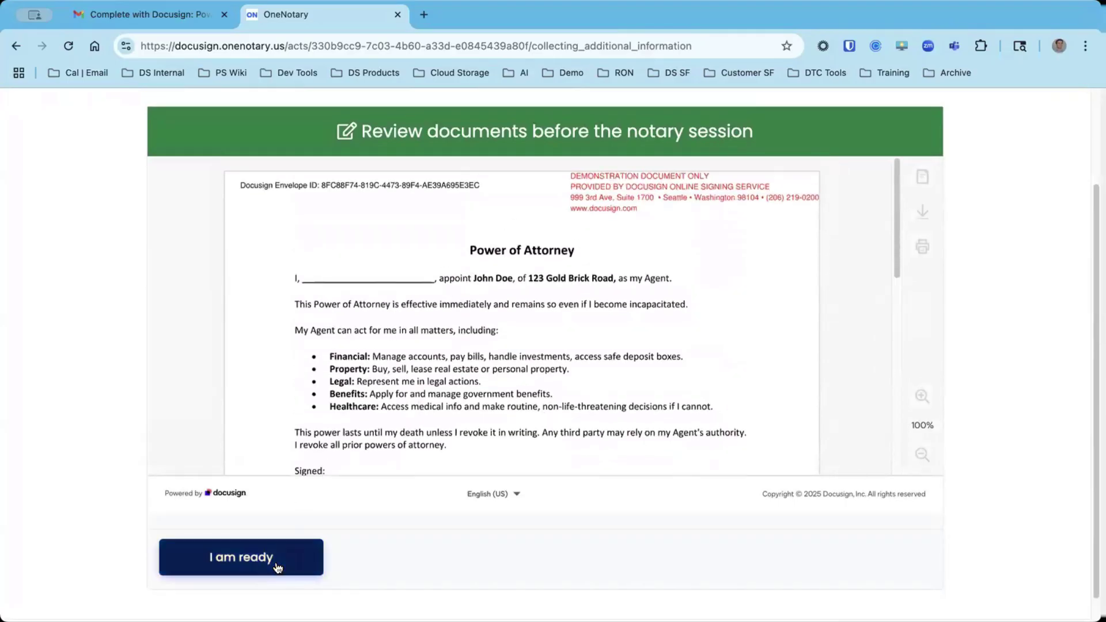
click(277, 566)
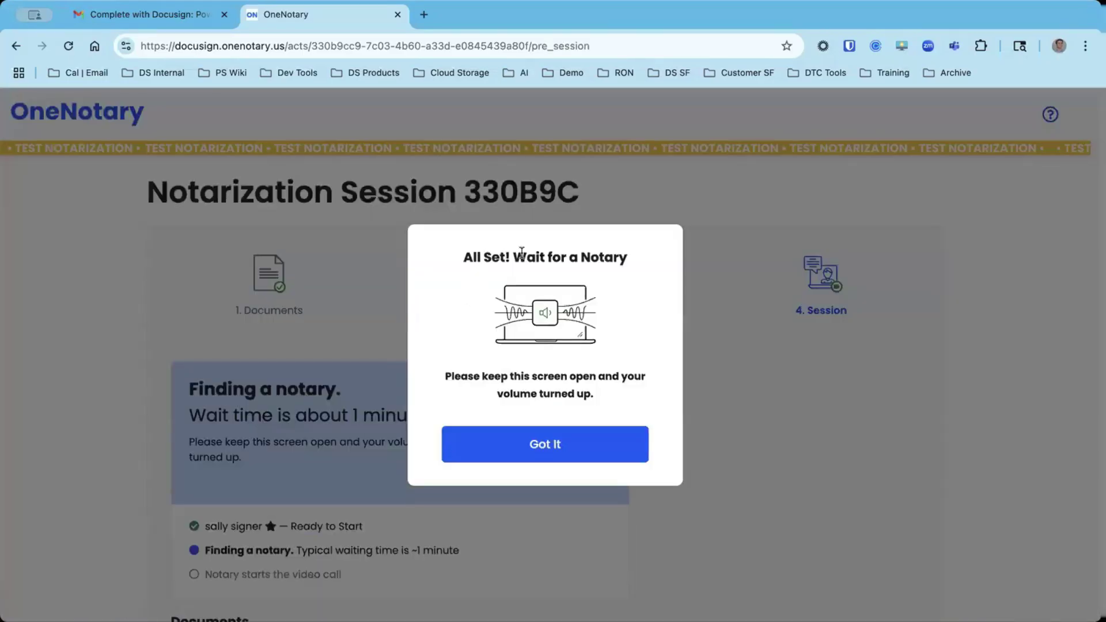
Dismiss the wait-for-a-notary notice and connect to the notary's video session.
click(560, 448)
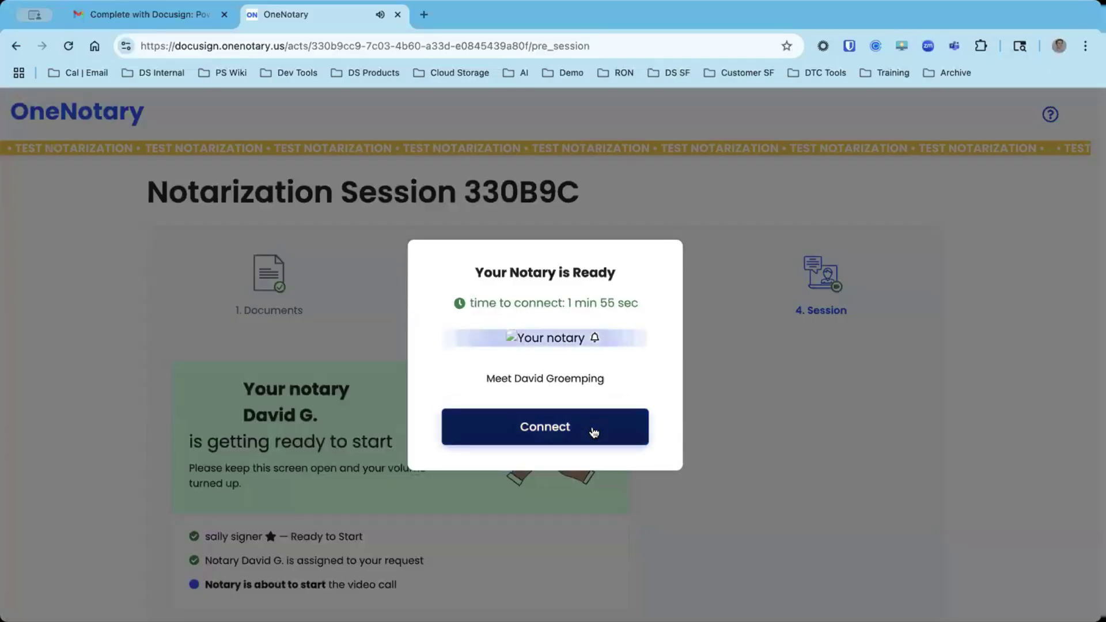
click(593, 432)
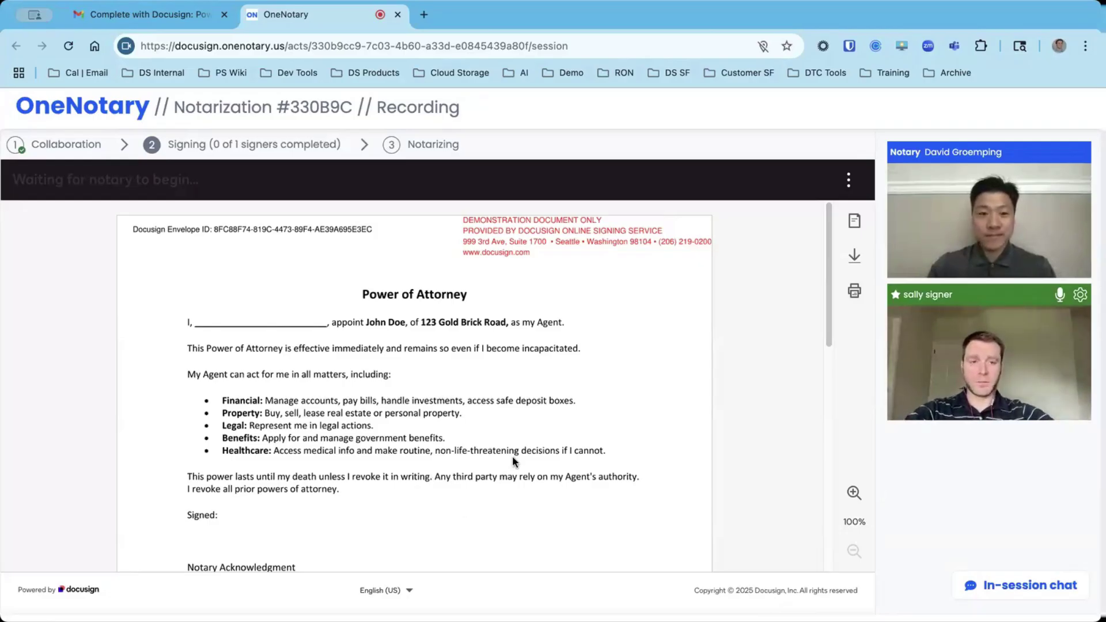
Enter the signer's name in the first blank, sign on the Signed line, then finish.
scroll(513, 462, down, 10)
scroll(513, 462, up, 10)
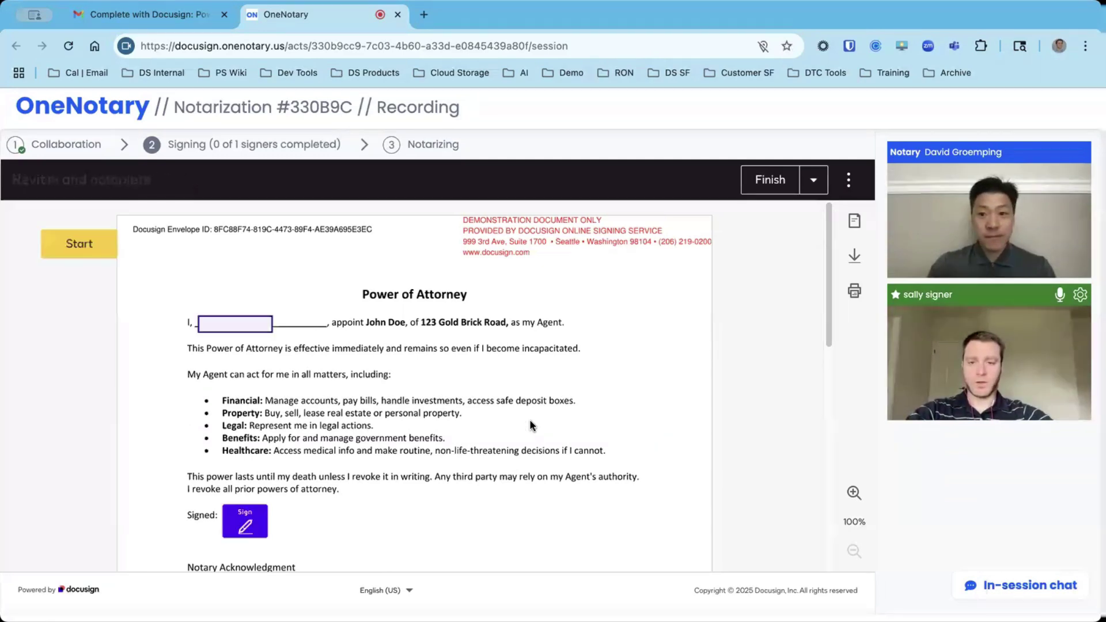
click(227, 324)
text(Sally Signer)
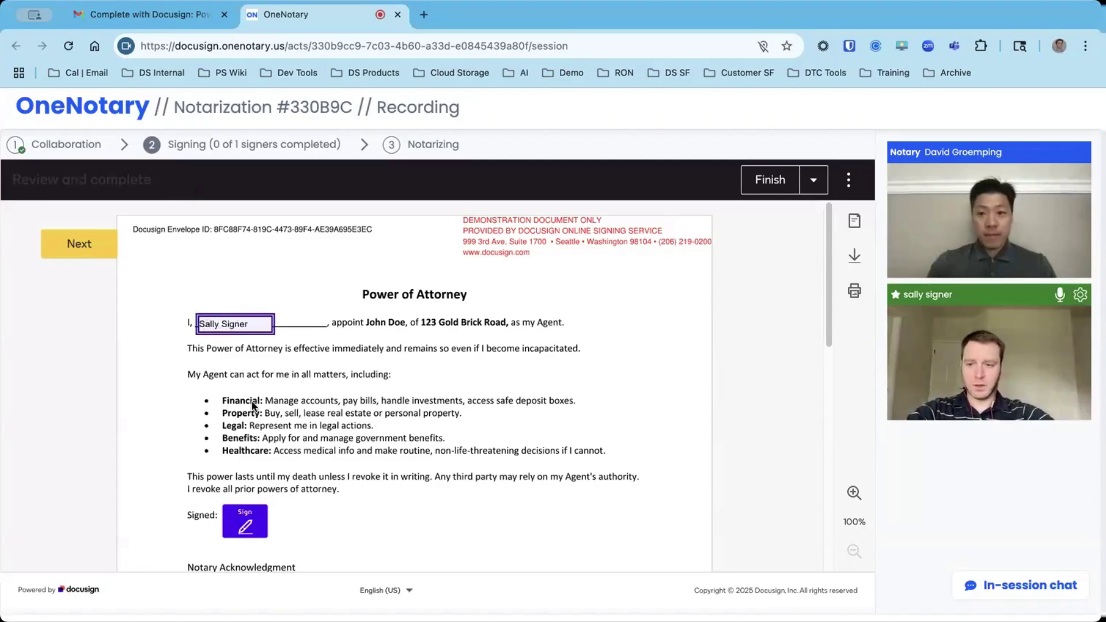
scroll(252, 406, down, 2)
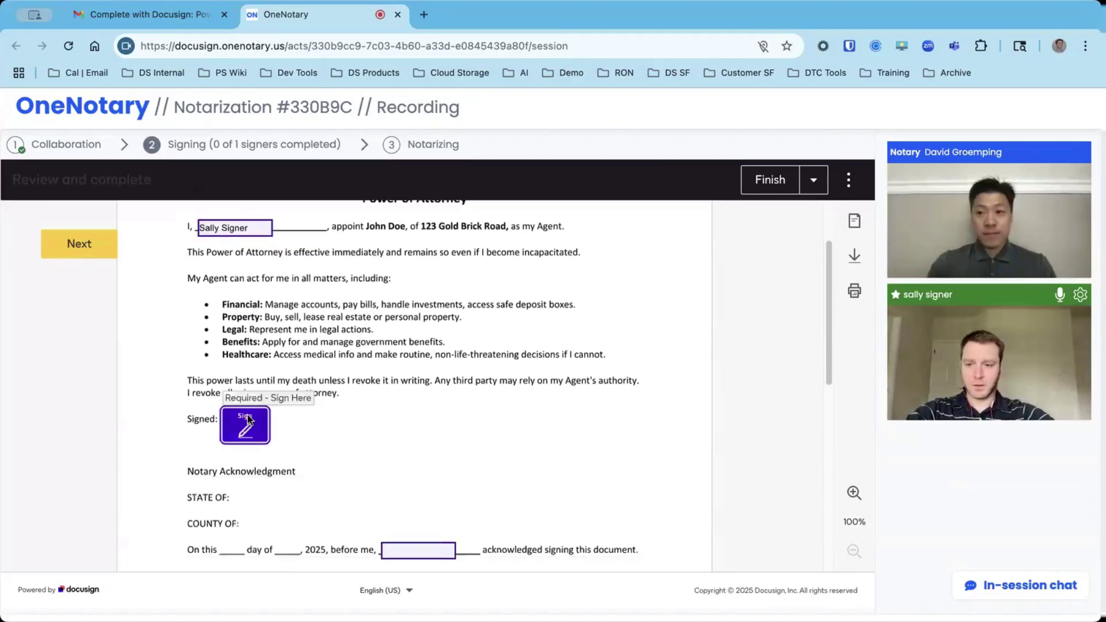
click(245, 419)
text(Sally signer)
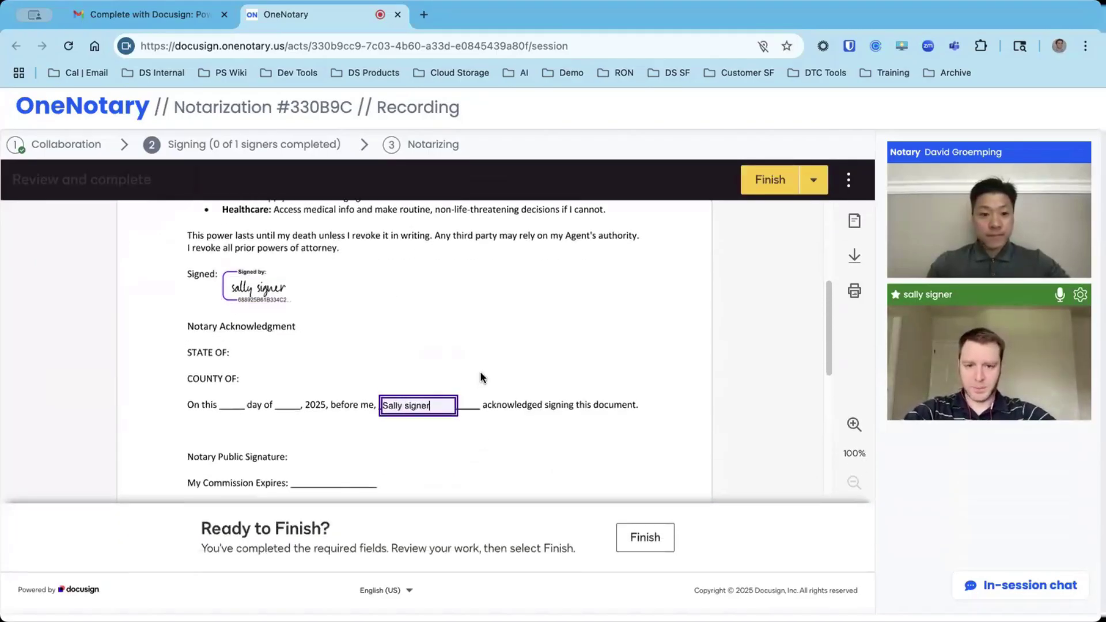
scroll(505, 362, up, 1)
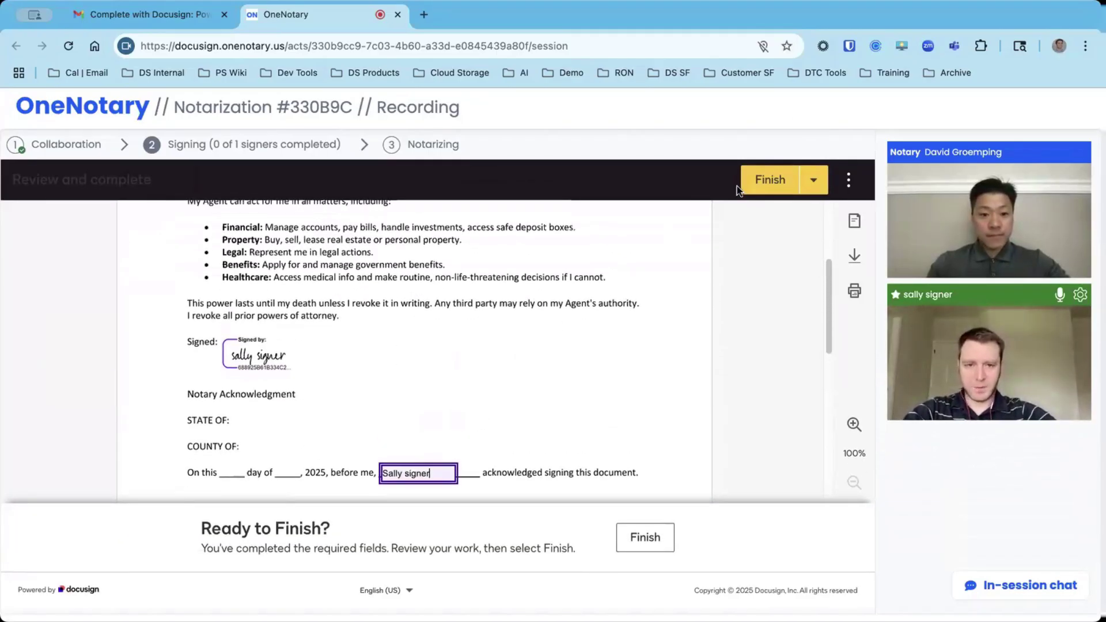
click(761, 180)
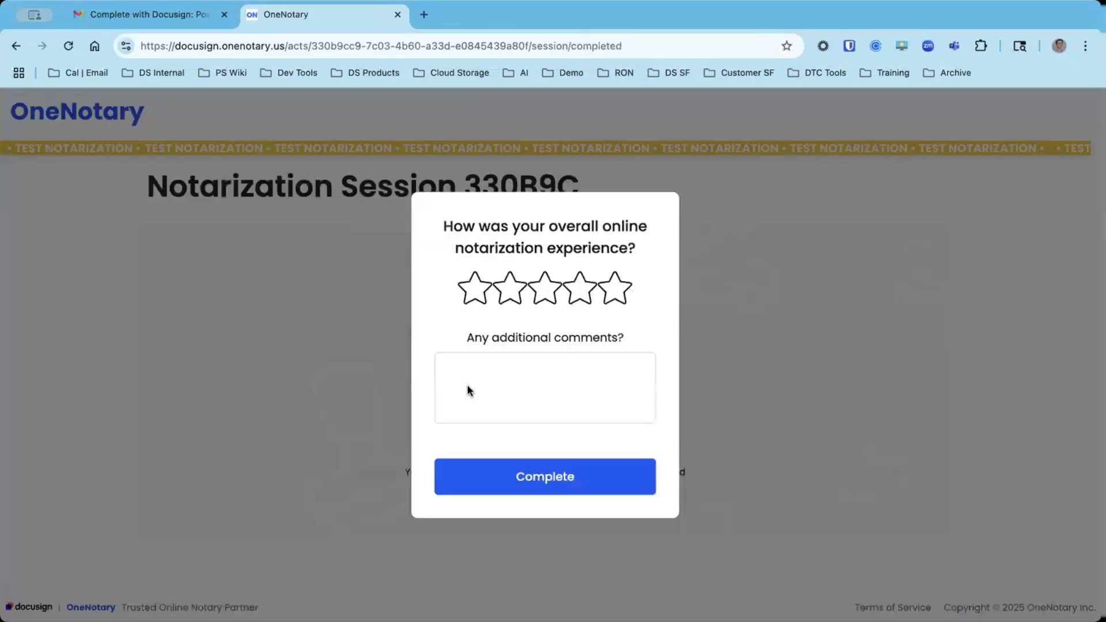
Give the OneNotary notarization a five-star rating and submit the survey.
click(612, 299)
click(561, 487)
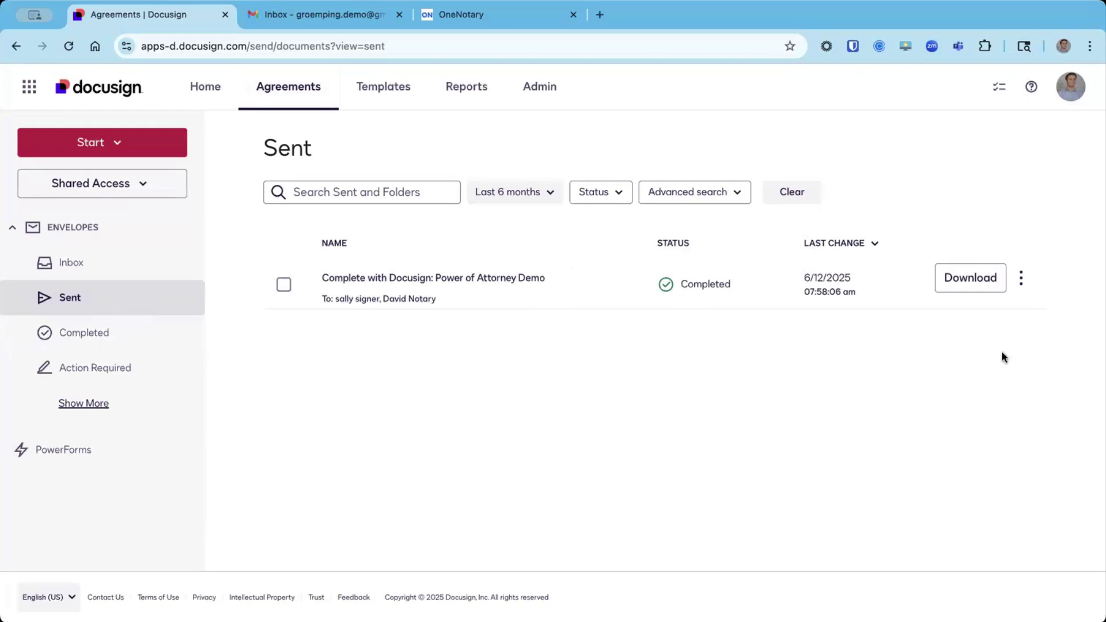
Open the Download files dialog for the completed Power of Attorney Demo envelope.
click(968, 279)
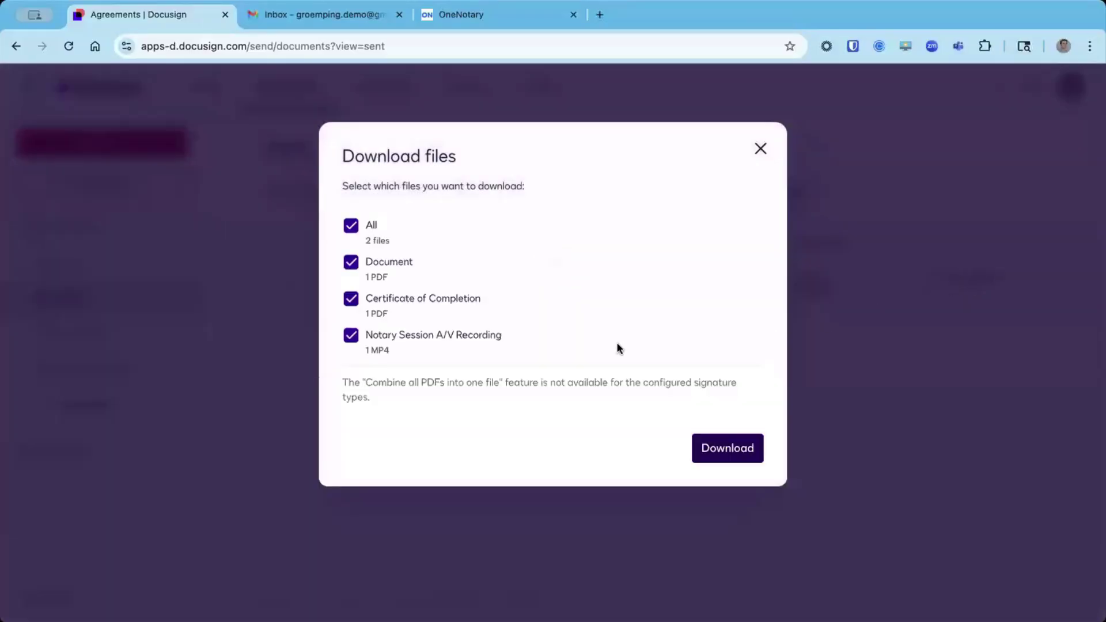